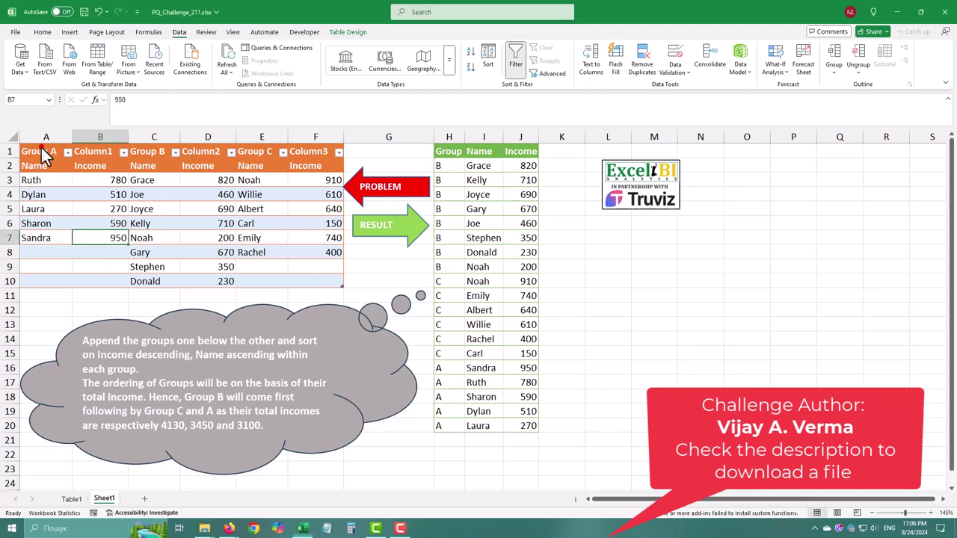
# Load the orange problem table with Groups A, B and C into Power Query as a new query.
pyautogui.moveTo(38, 142); pyautogui.dragTo(199, 146)
pyautogui.moveTo(261, 141); pyautogui.dragTo(325, 154)
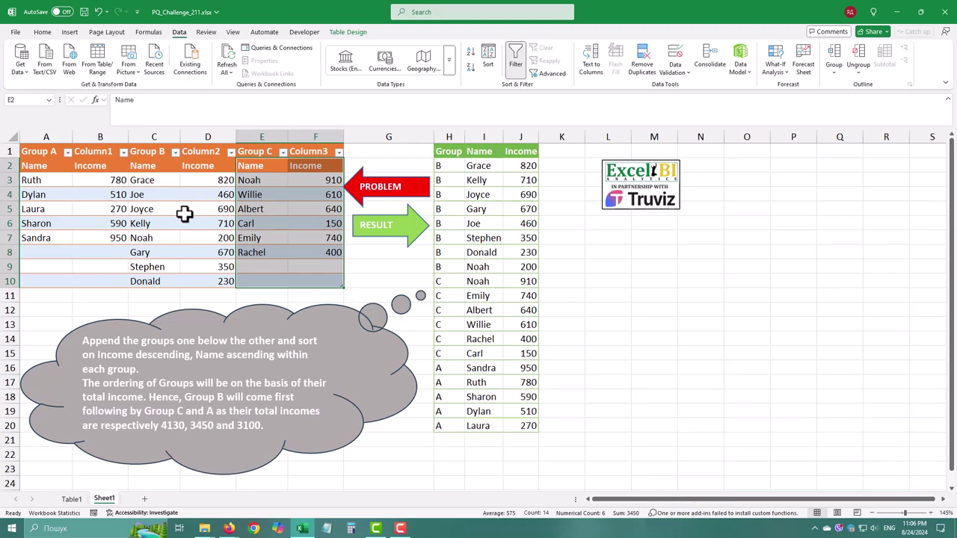
pyautogui.click(121, 209)
pyautogui.click(99, 64)
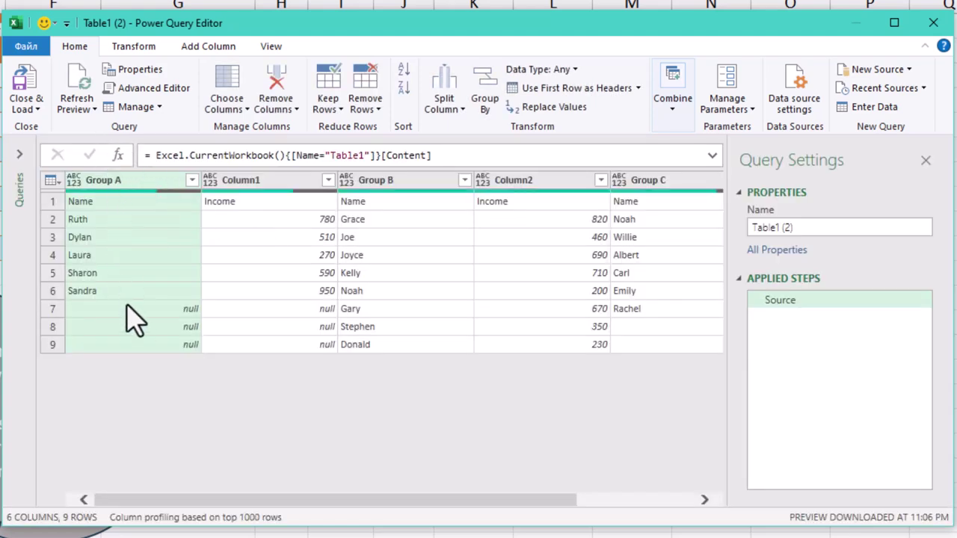
# Unpivot all columns of the source table into attribute-value rows.
pyautogui.click(371, 217)
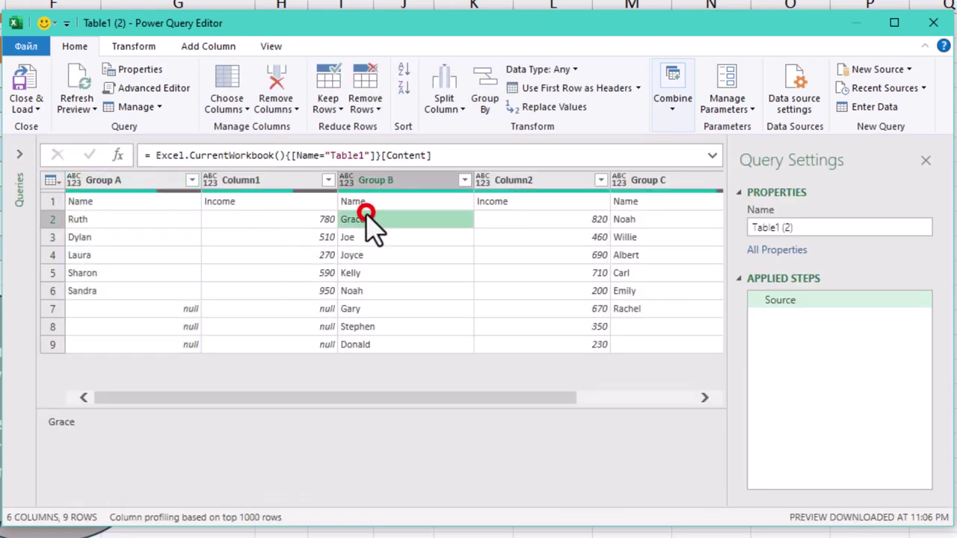
pyautogui.hotkey('ctrl', 'a')
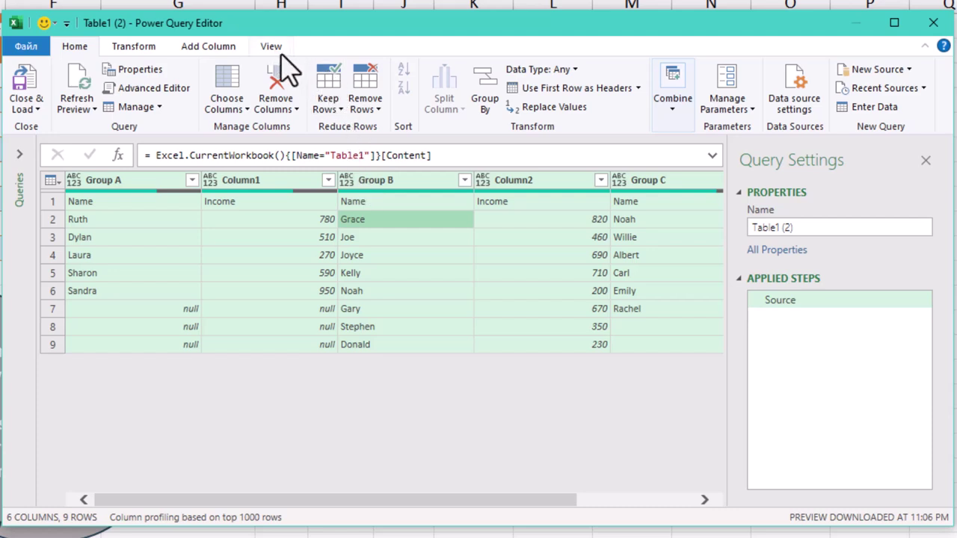
pyautogui.click(134, 47)
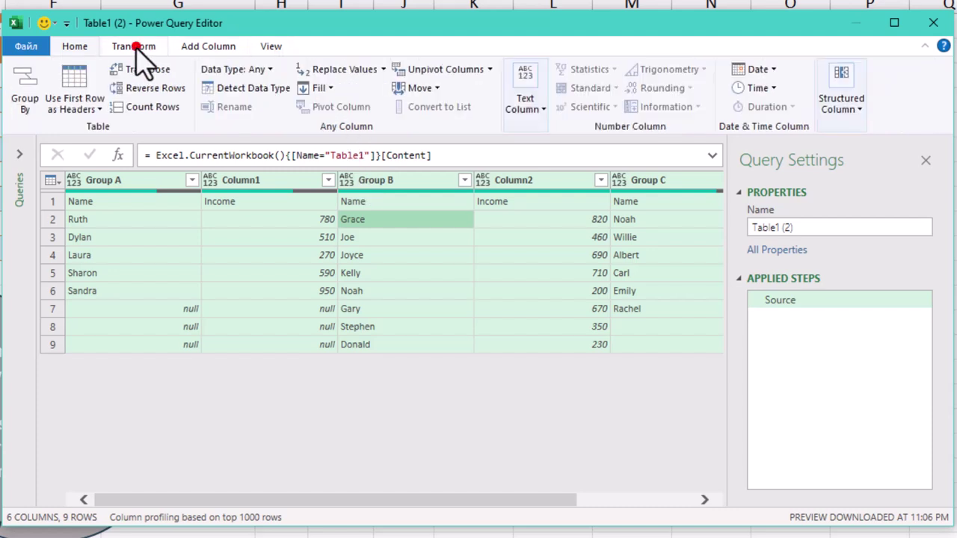
pyautogui.click(449, 69)
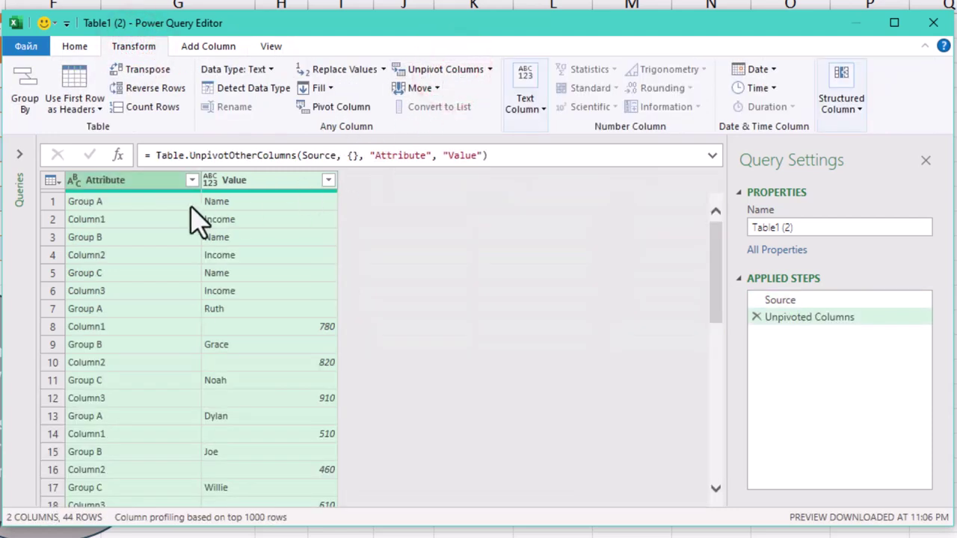
# Edit the unpivot formula so its two output columns are named "Group" and "Name".
pyautogui.doubleClick(417, 155)
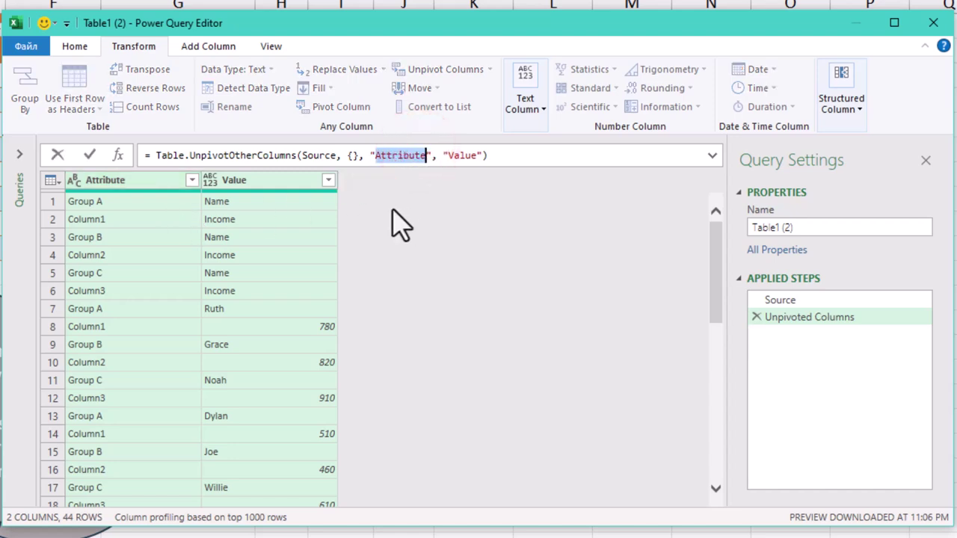
pyautogui.write('Group')
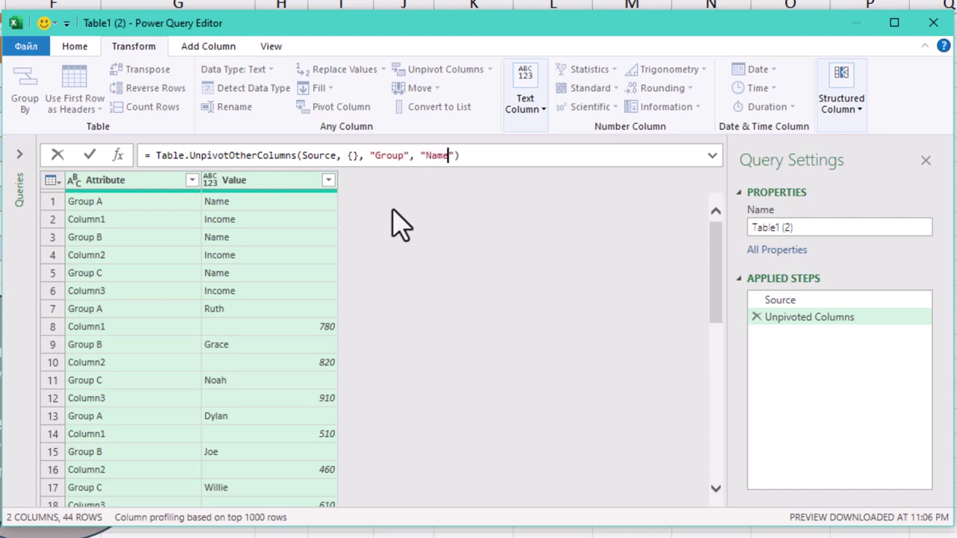
pyautogui.click(378, 293)
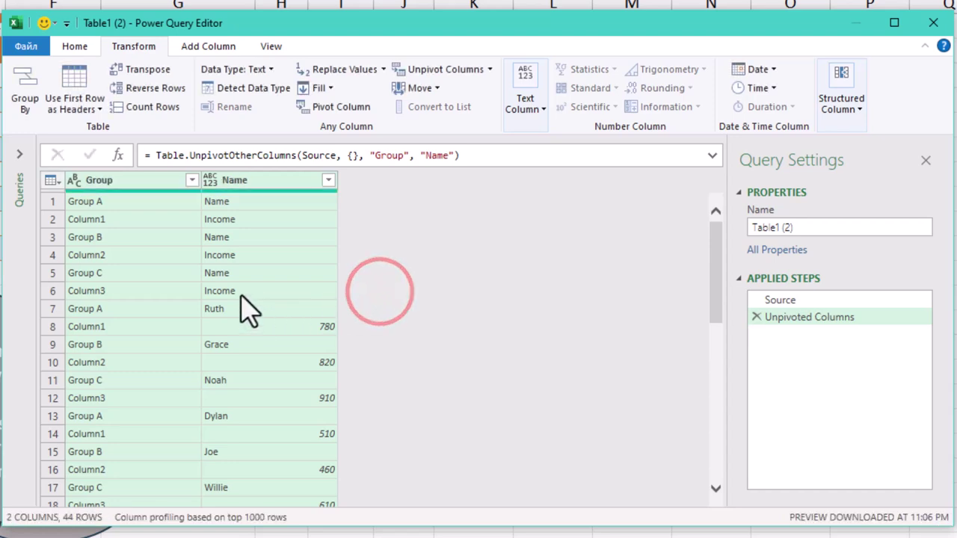
pyautogui.click(137, 416)
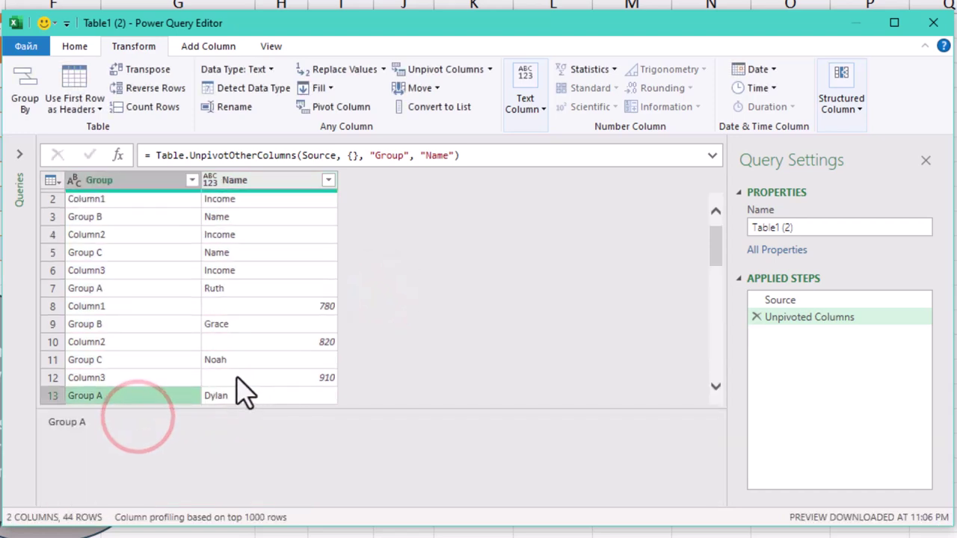
pyautogui.click(135, 362)
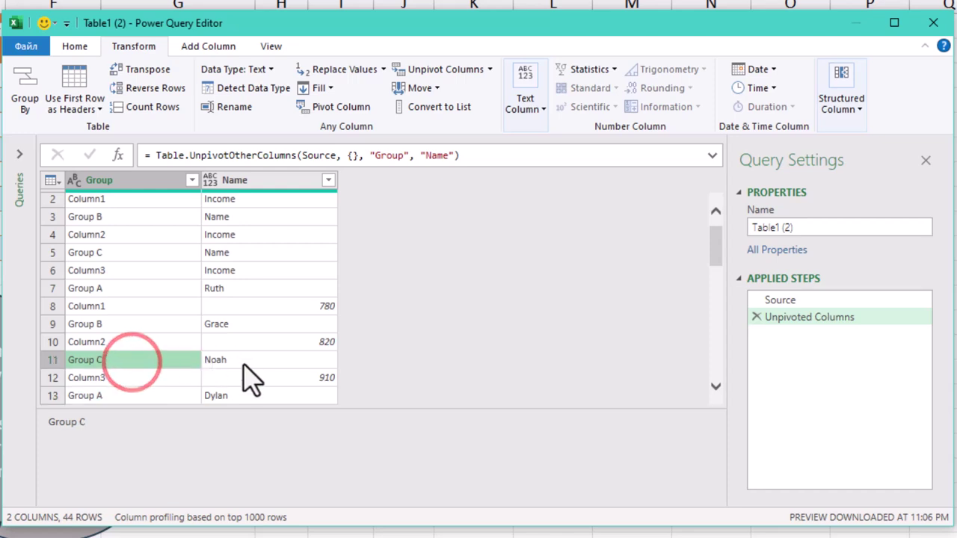
pyautogui.click(241, 361)
pyautogui.click(294, 379)
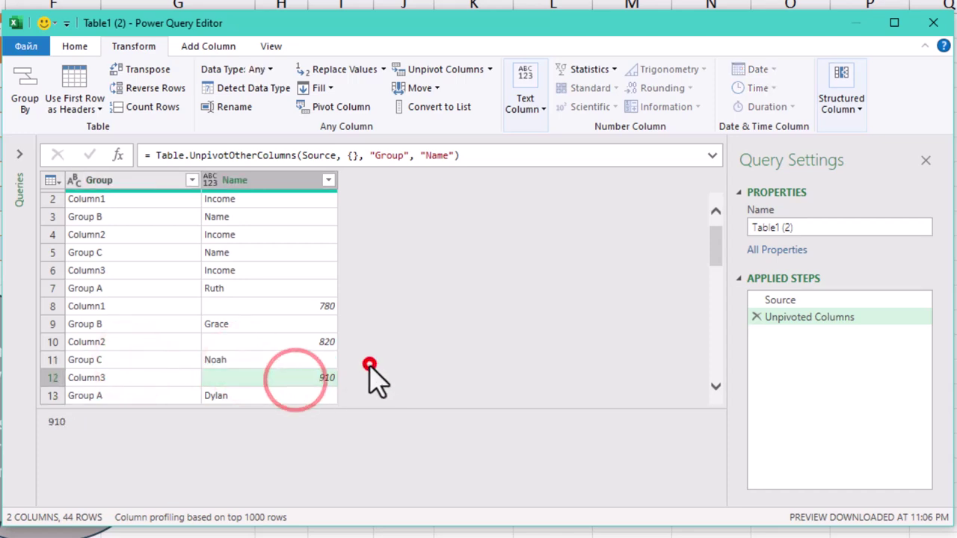
# Add an index column starting from 0 and insert a new custom step after it.
pyautogui.click(199, 50)
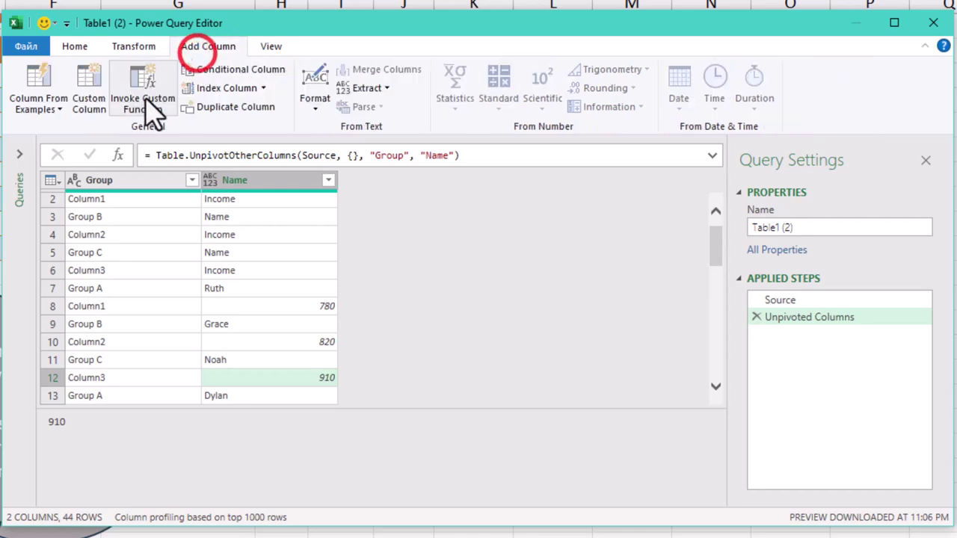
pyautogui.click(210, 87)
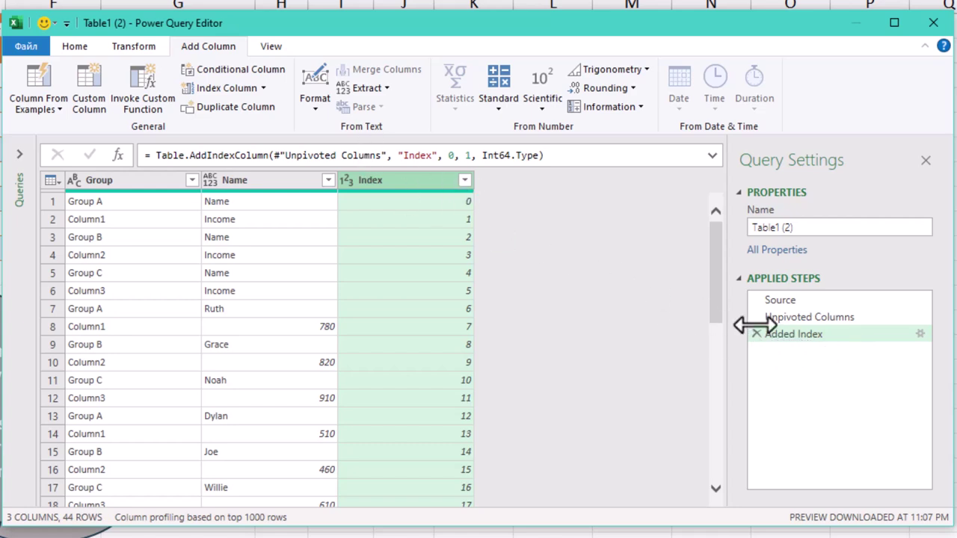
pyautogui.rightClick(806, 336)
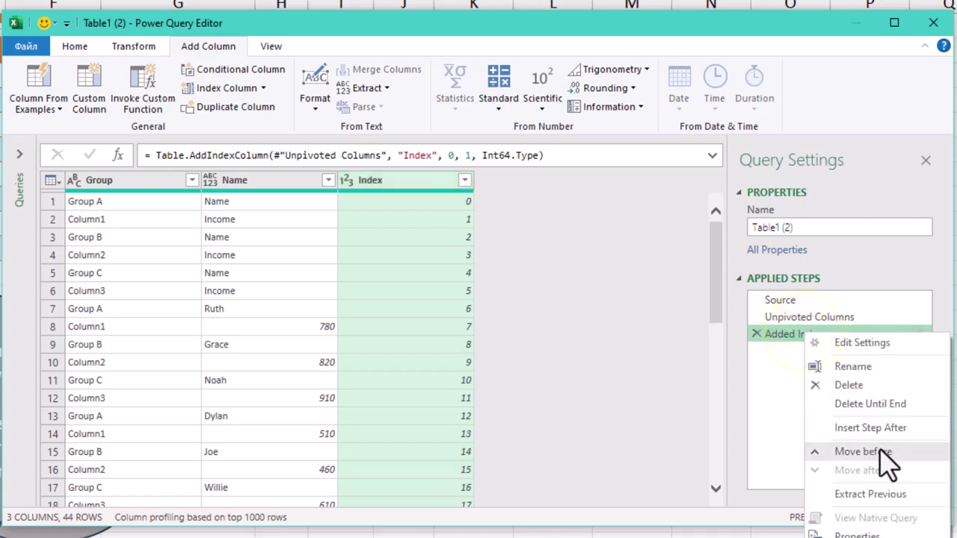
pyautogui.click(867, 428)
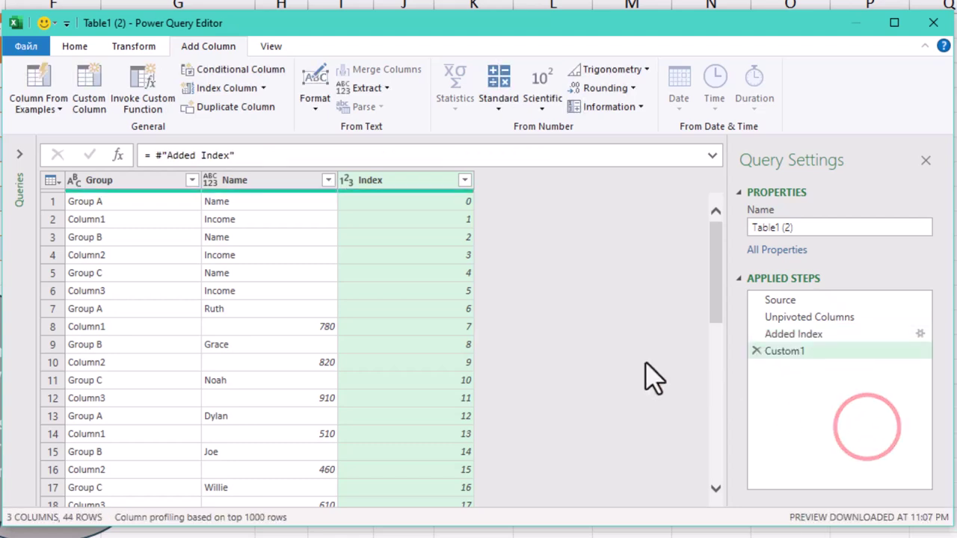
# Begin the custom step's formula as Table.AddColumn(#"Added Index","Income", each to define a new Income column.
pyautogui.click(154, 155)
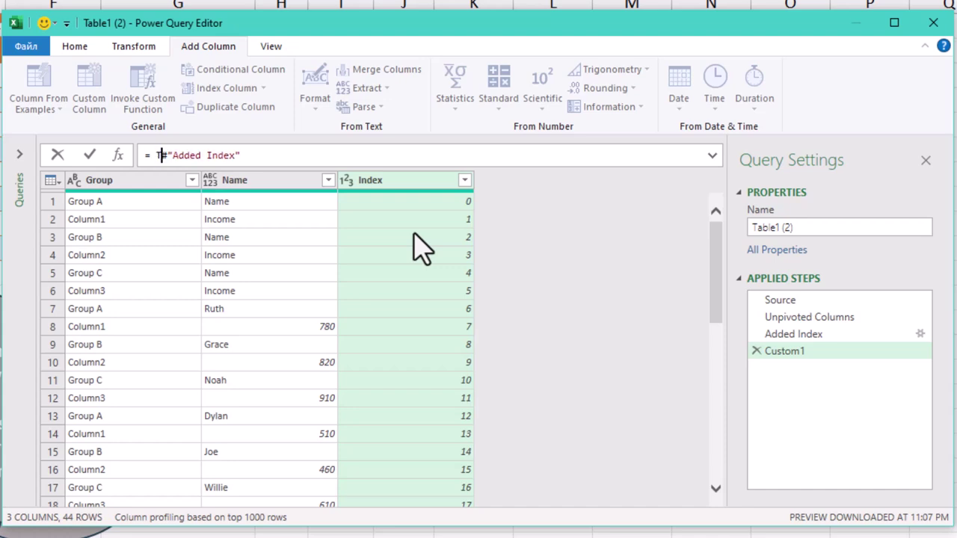
pyautogui.write('Table.Add')
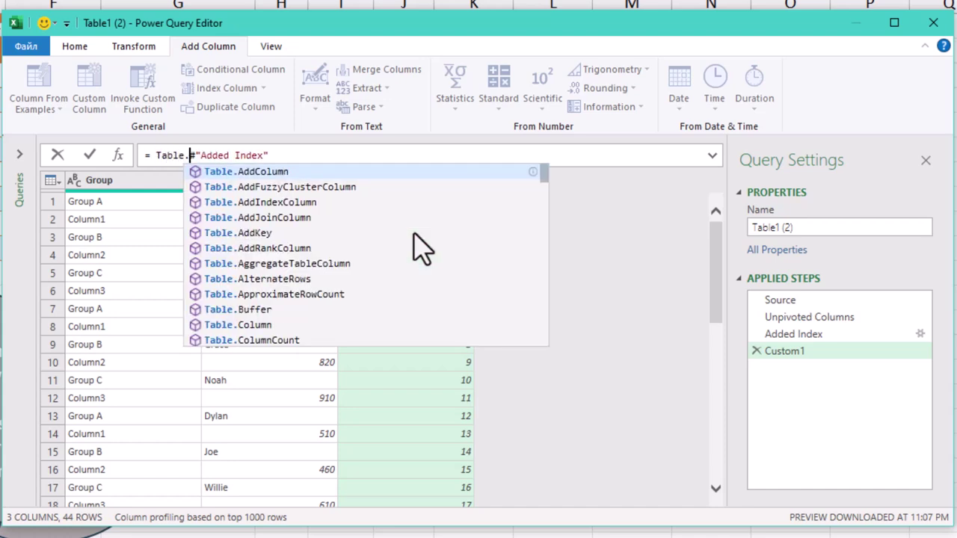
pyautogui.write('Colum')
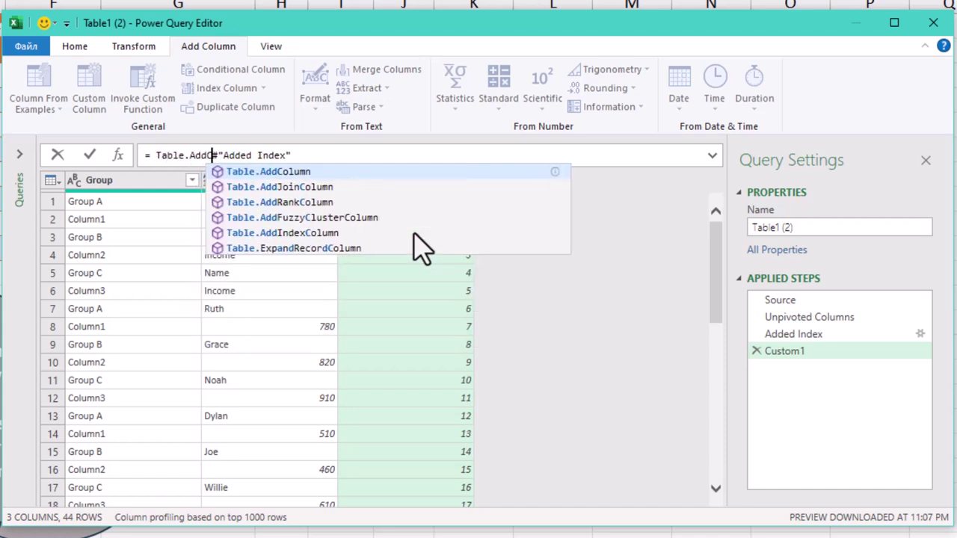
pyautogui.write('n(')
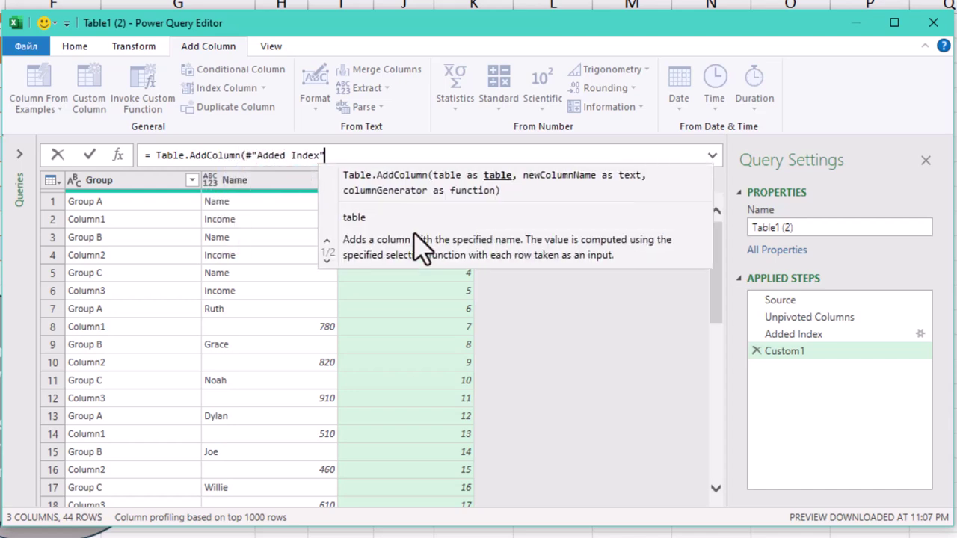
pyautogui.write('m')
pyautogui.press('BackSpace')
pyautogui.write(',')
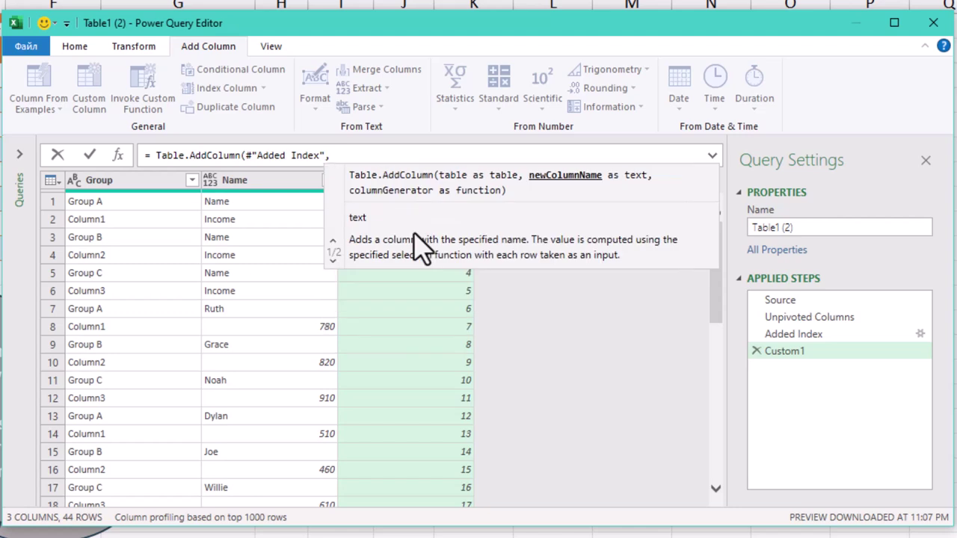
pyautogui.write('"')
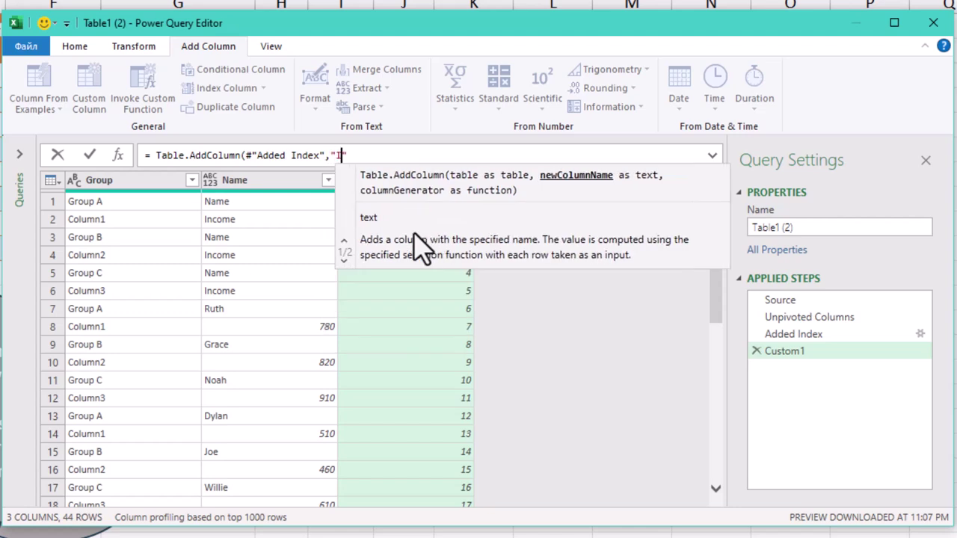
pyautogui.write('Income')
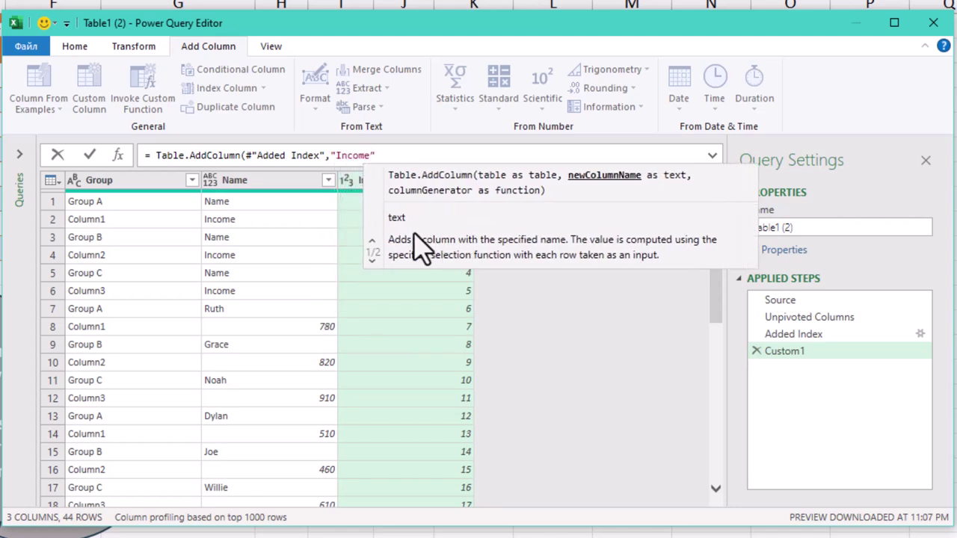
pyautogui.write('", each ')
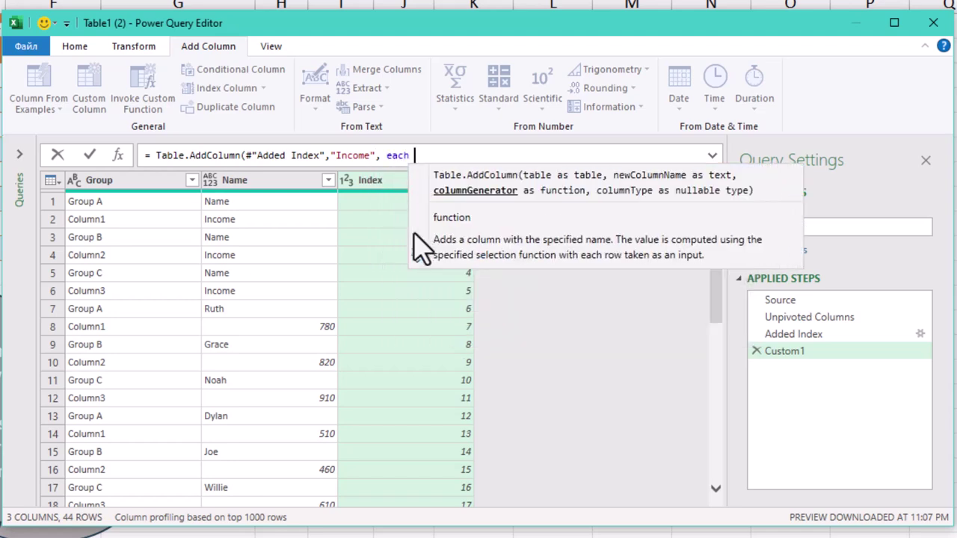
# Extend the Income formula with the next-row condition if #"Added Index"{[Index]+1}[Name]> 0 then.
pyautogui.write('if')
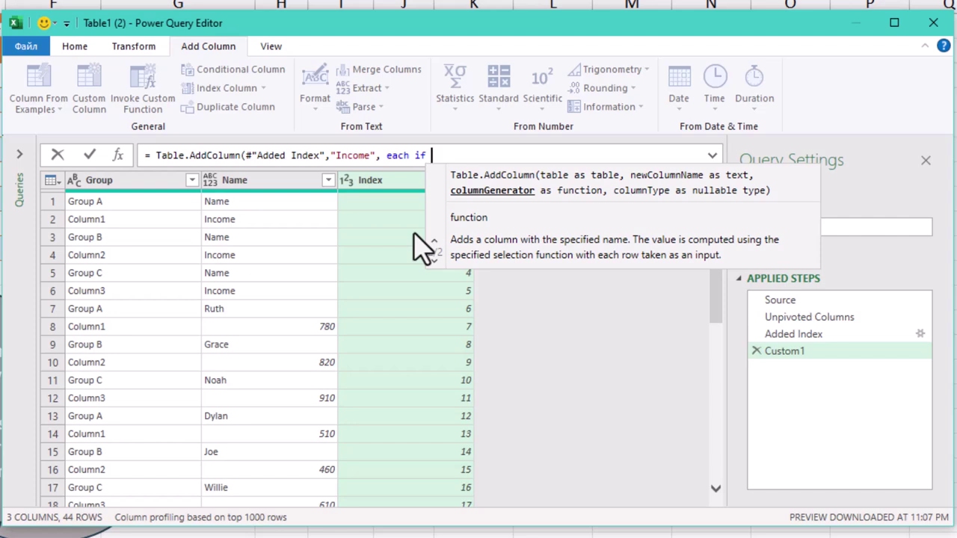
pyautogui.moveTo(247, 160); pyautogui.dragTo(326, 159)
pyautogui.hotkey('ctrl', 'c')
pyautogui.click(457, 160)
pyautogui.hotkey('ctrl', 'v')
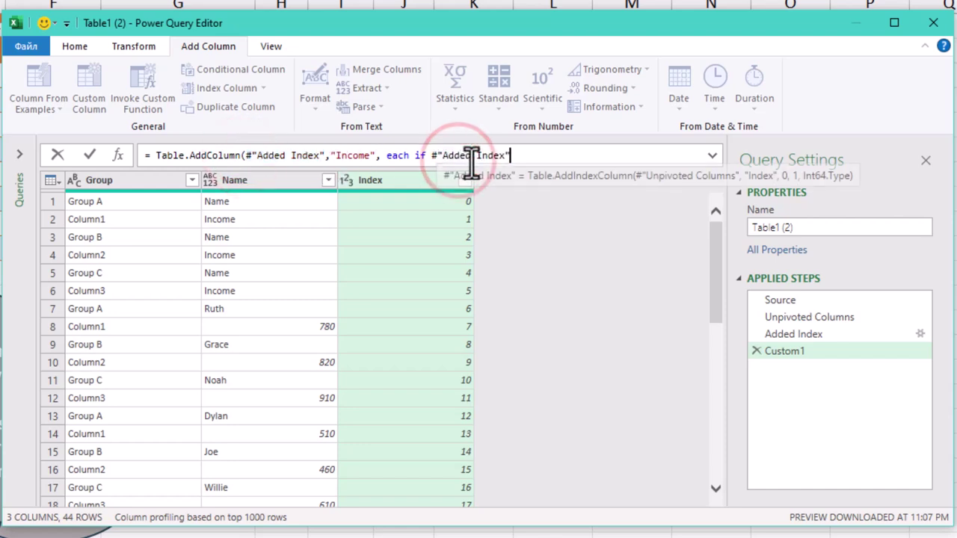
pyautogui.write('{')
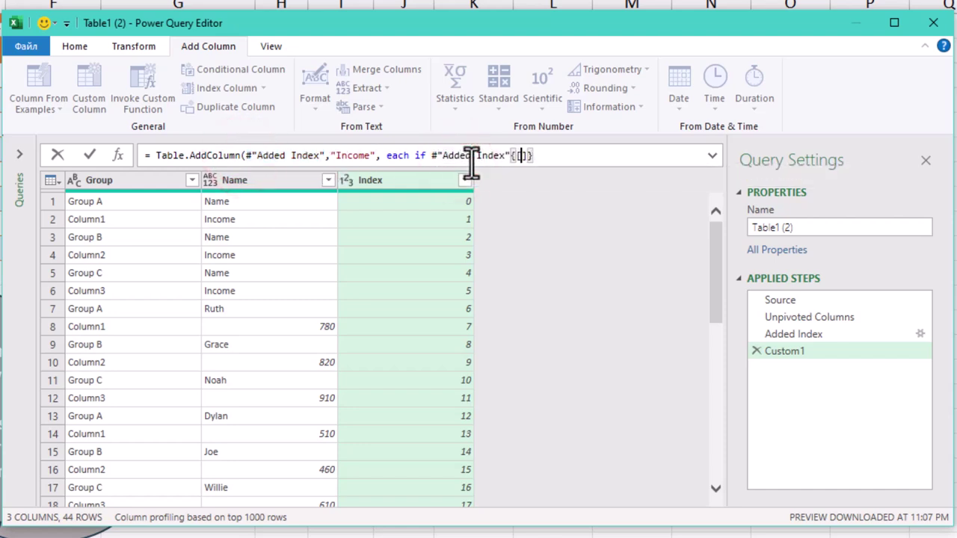
pyautogui.write('[Index]+1}[Name]>')
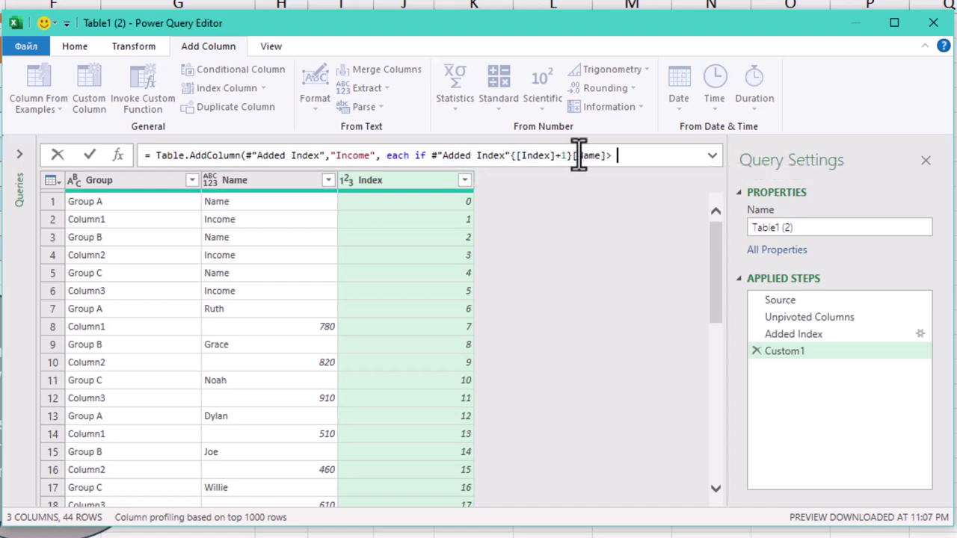
pyautogui.write(' 0 then')
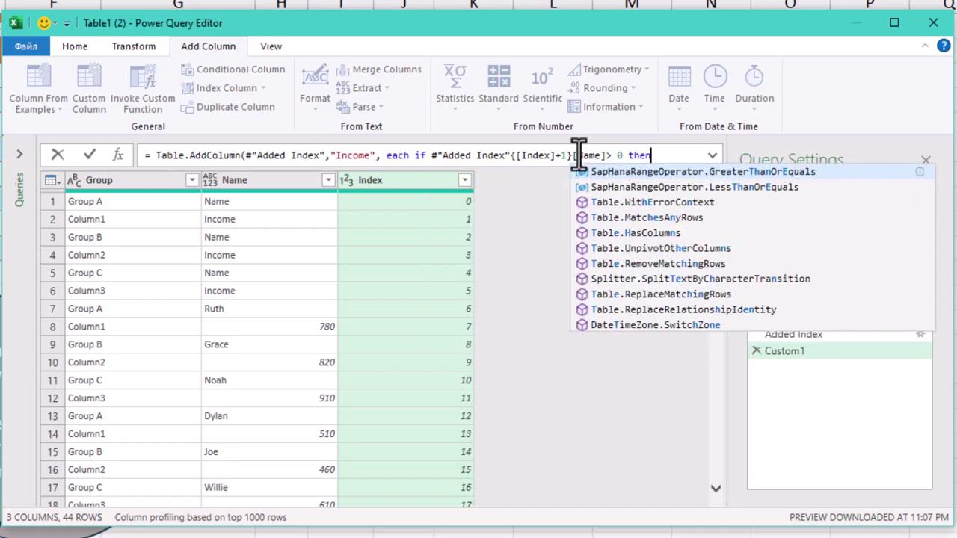
# Complete the Income formula on a new line with #"Added Index"{[Index]+1}[Name] else null) and apply it.
pyautogui.moveTo(433, 157); pyautogui.dragTo(610, 155)
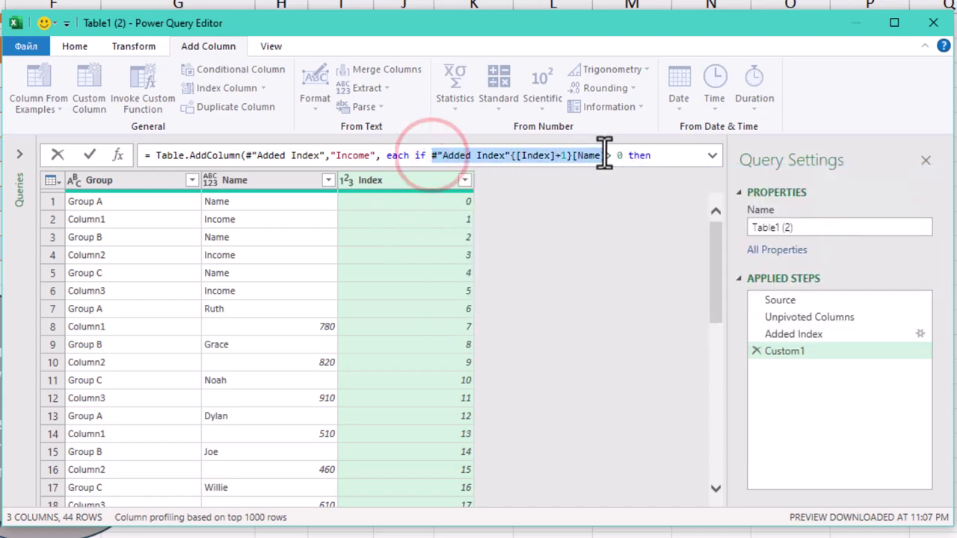
pyautogui.hotkey('ctrl', 'c')
pyautogui.click(674, 156)
pyautogui.hotkey('shift', 'Return')
pyautogui.hotkey('ctrl', 'v')
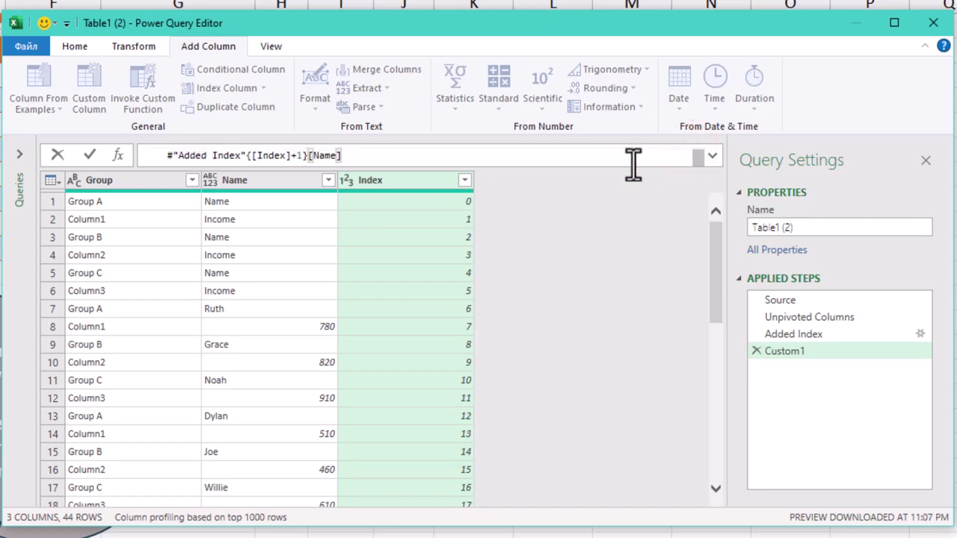
pyautogui.write('else null)')
pyautogui.press('Return')
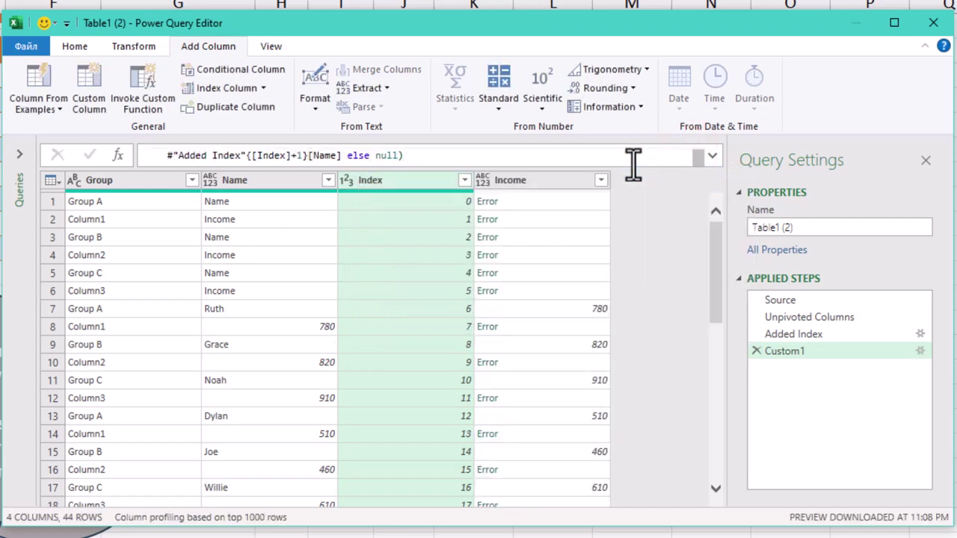
# Expand the formula display and inspect the error details in row 6 of the Income column.
pyautogui.click(712, 157)
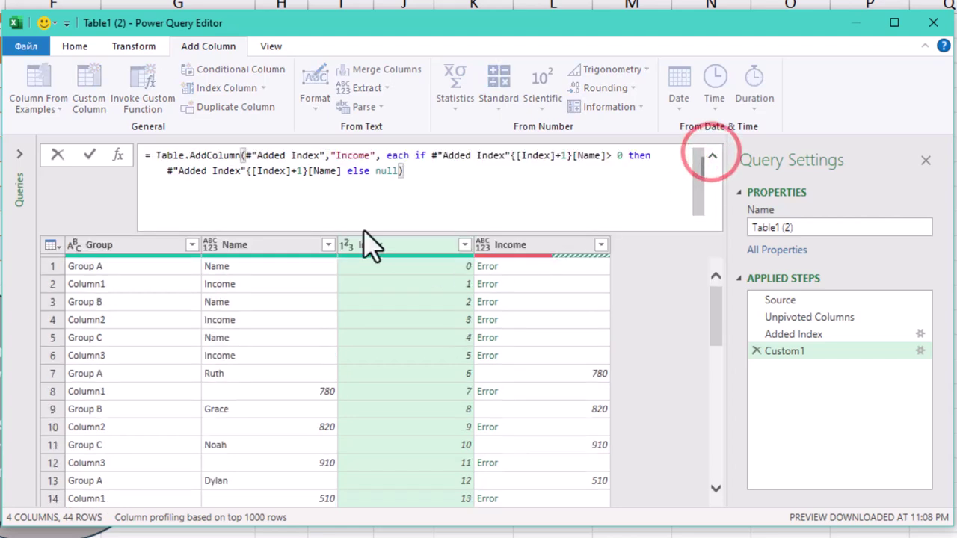
pyautogui.click(184, 378)
pyautogui.click(98, 381)
pyautogui.click(178, 370)
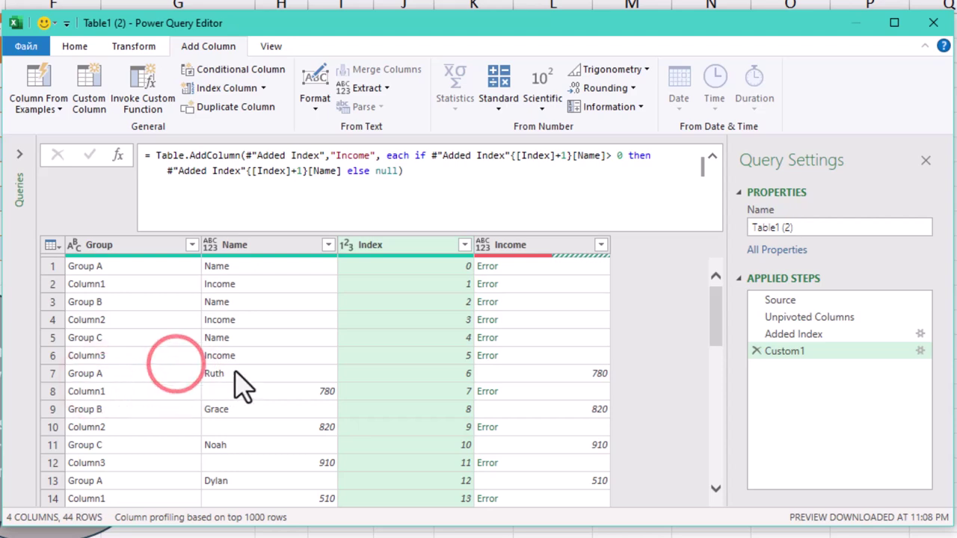
pyautogui.click(525, 356)
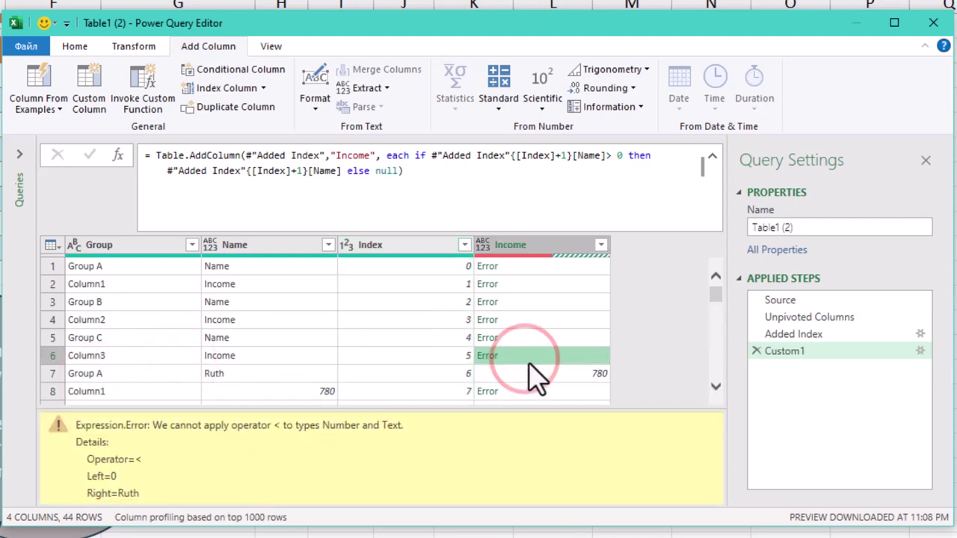
# Check the error details in the Income column, then remove the rows with errors from that column.
pyautogui.click(535, 337)
pyautogui.scroll(-1, 553, 382)
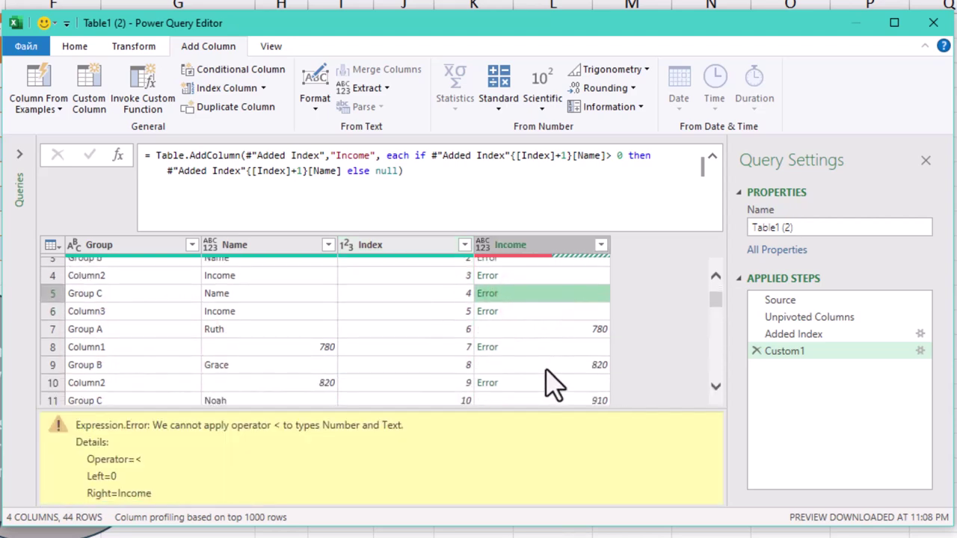
pyautogui.click(527, 347)
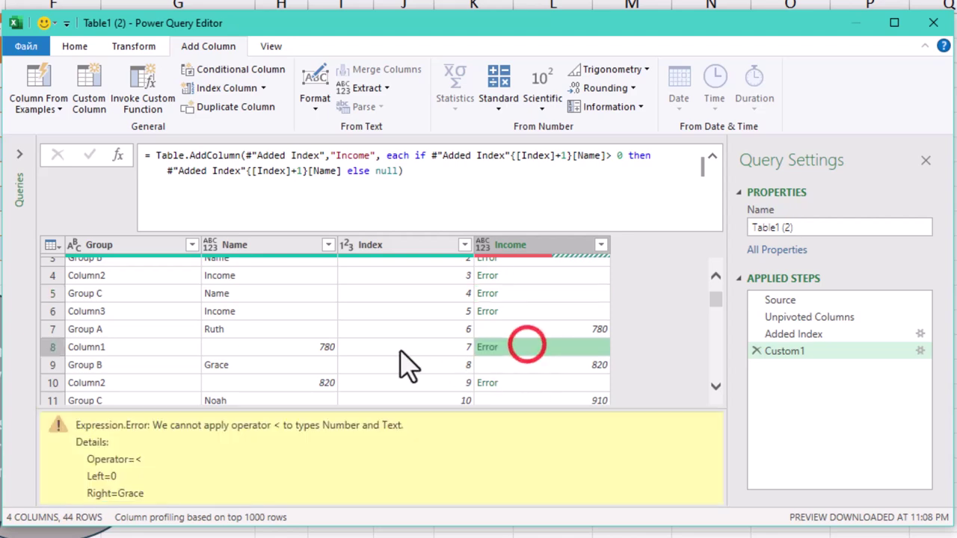
pyautogui.click(602, 246)
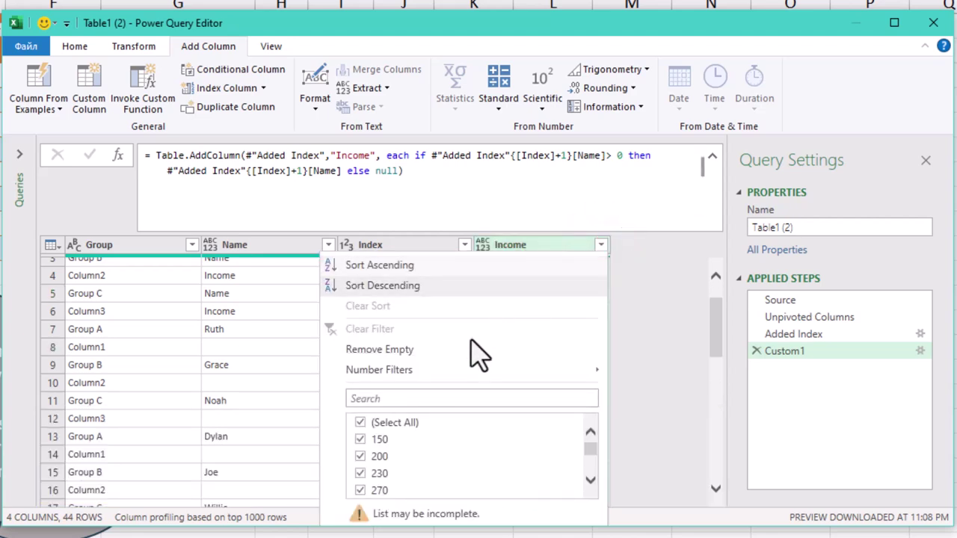
pyautogui.rightClick(545, 248)
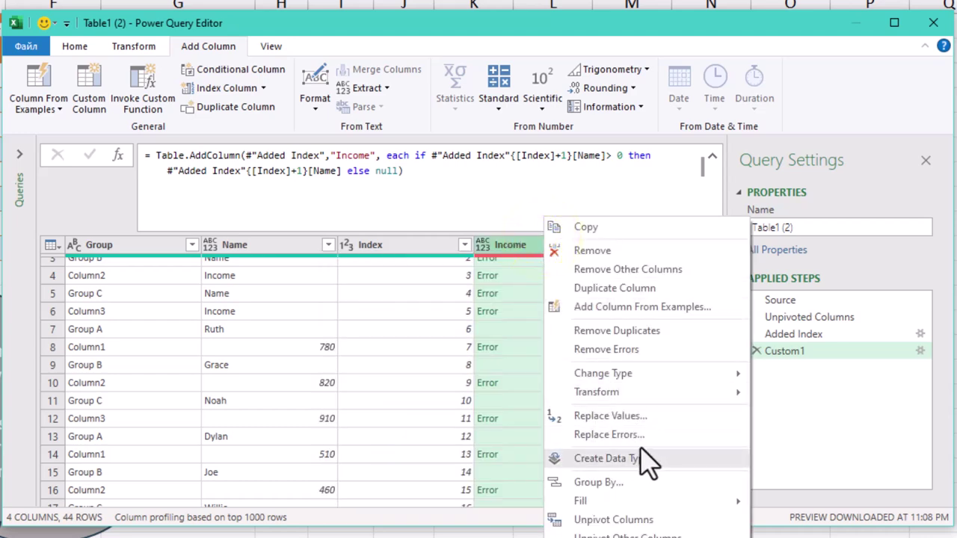
pyautogui.click(637, 348)
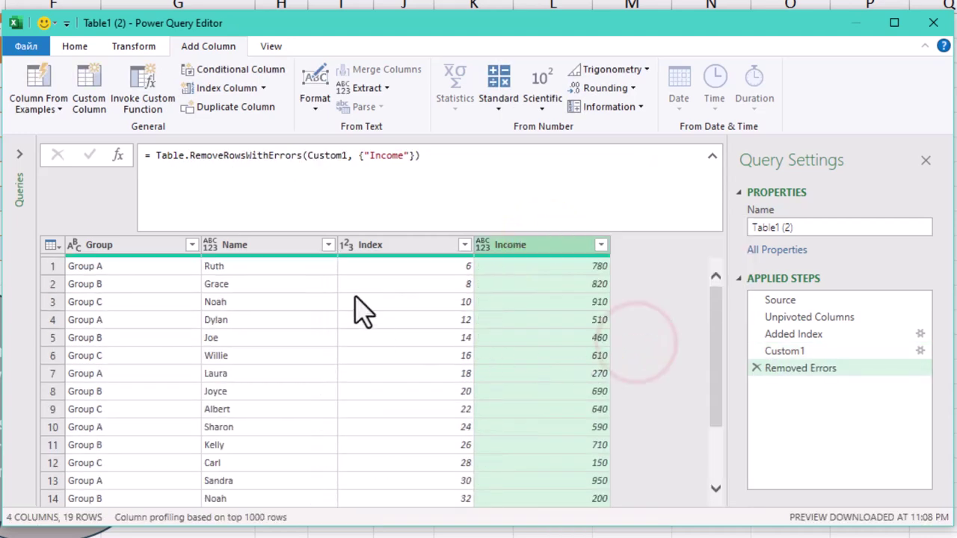
# Remove the Index column from the table.
pyautogui.click(385, 248)
pyautogui.rightClick(383, 249)
pyautogui.click(427, 250)
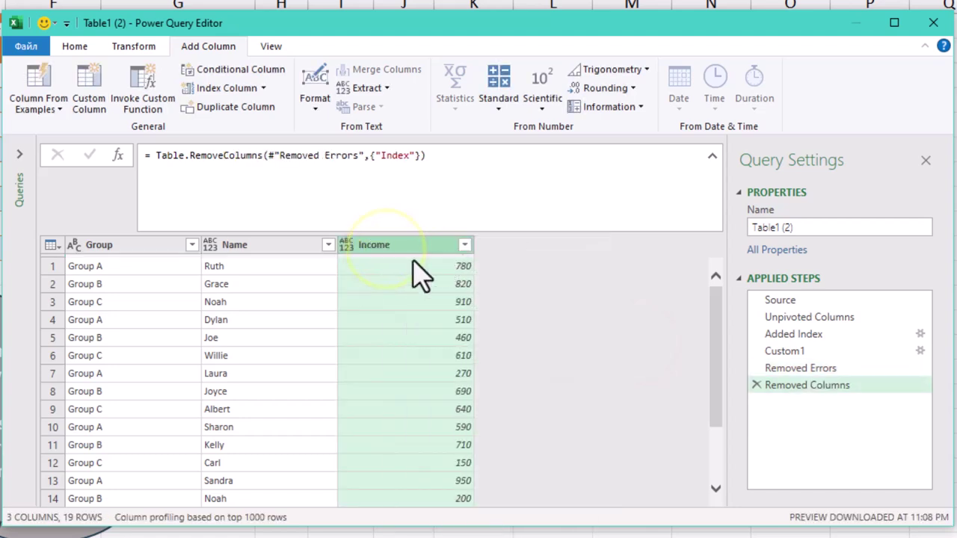
# Replace the text "Group " (with trailing space) with nothing in the Group column.
pyautogui.rightClick(117, 247)
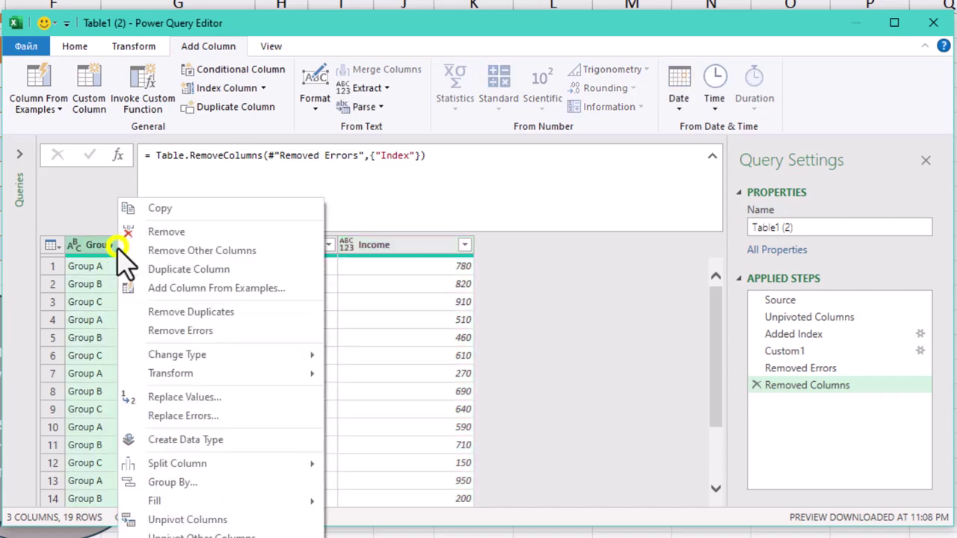
pyautogui.click(221, 398)
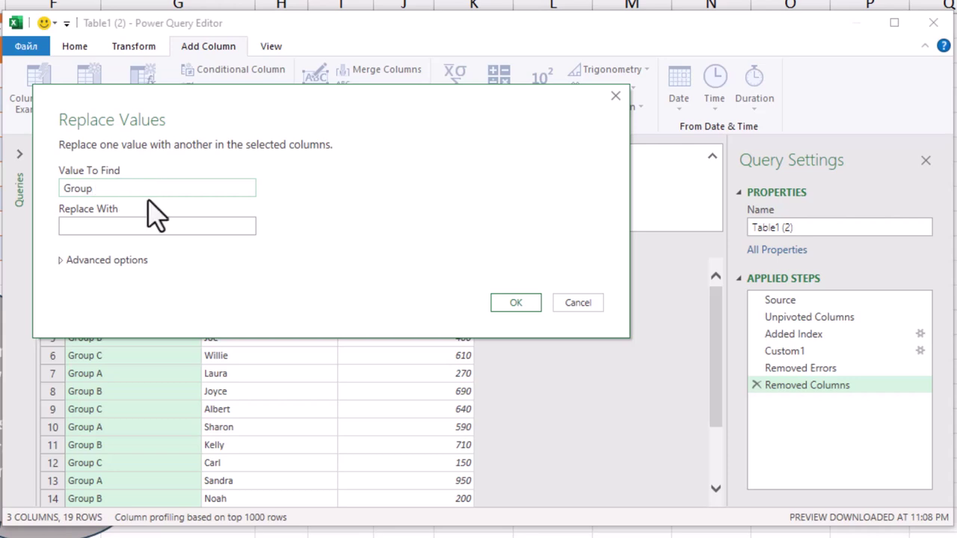
pyautogui.click(516, 303)
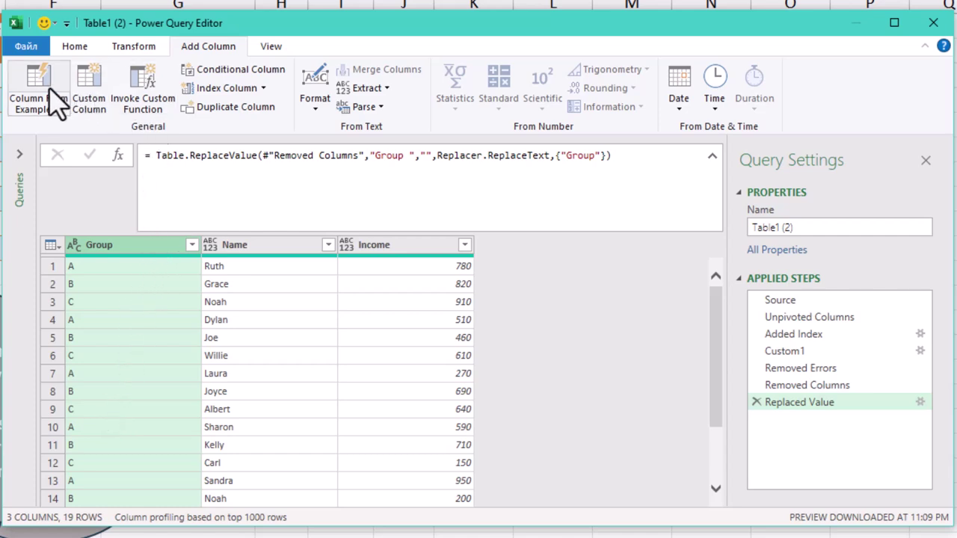
# Group the rows by Group with a new column named Sum that sums the Income column.
pyautogui.click(149, 45)
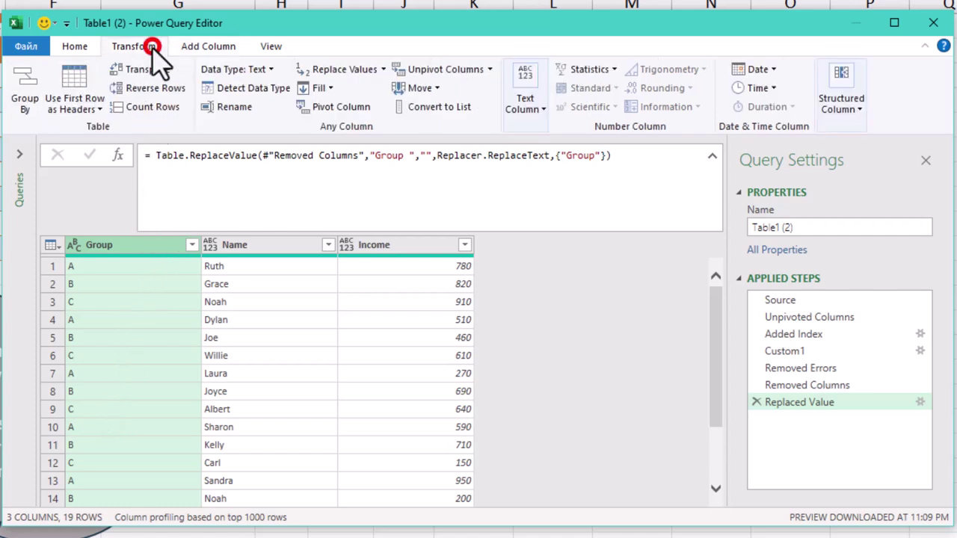
pyautogui.click(23, 90)
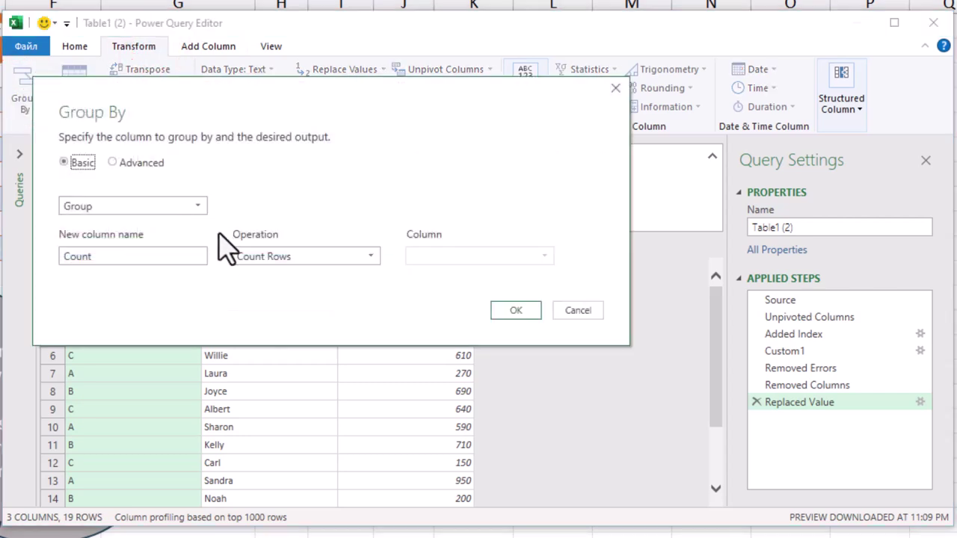
pyautogui.click(279, 255)
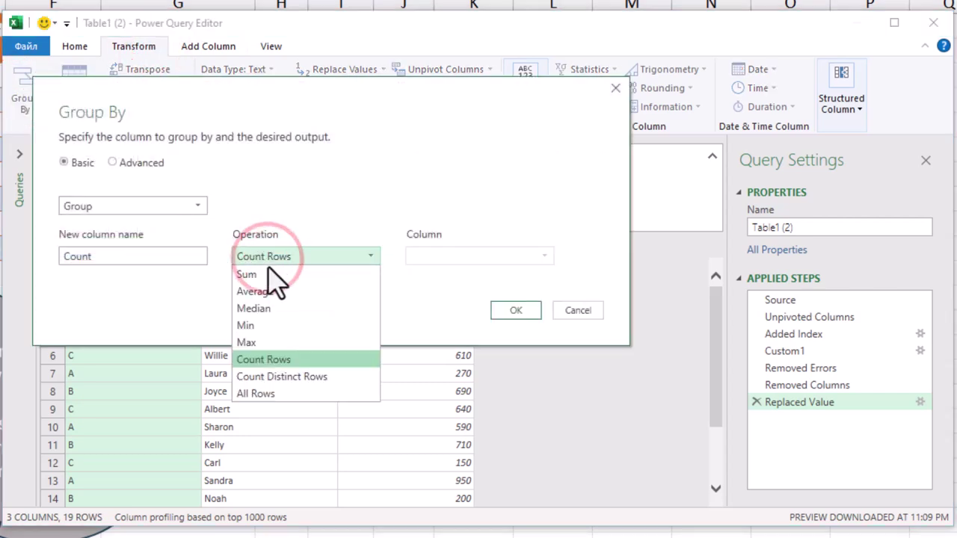
pyautogui.click(278, 275)
pyautogui.click(443, 254)
pyautogui.click(434, 310)
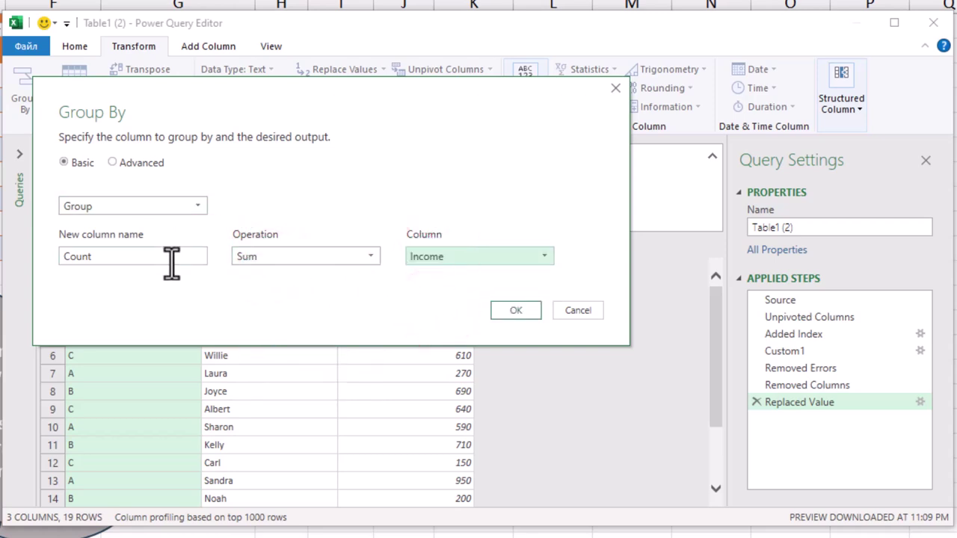
pyautogui.moveTo(173, 259); pyautogui.dragTo(30, 261)
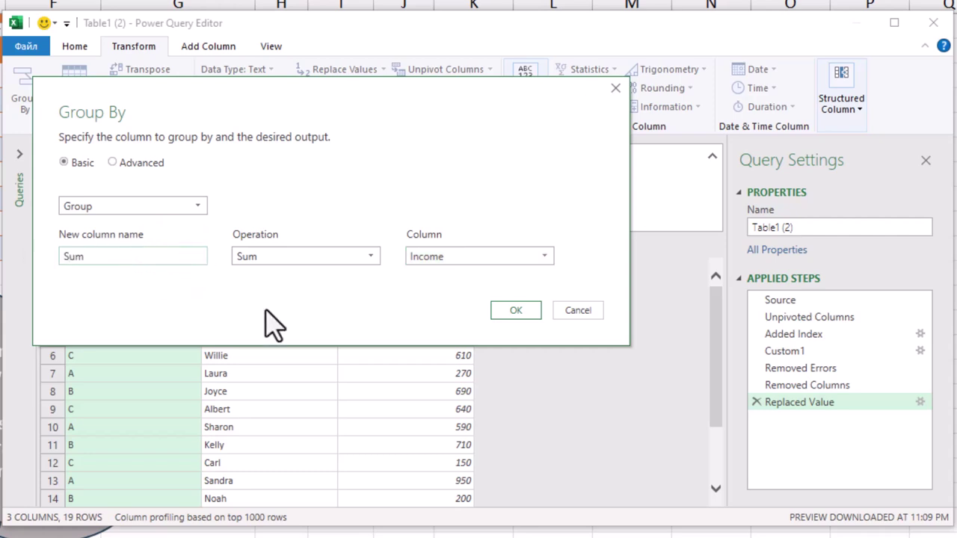
pyautogui.click(520, 310)
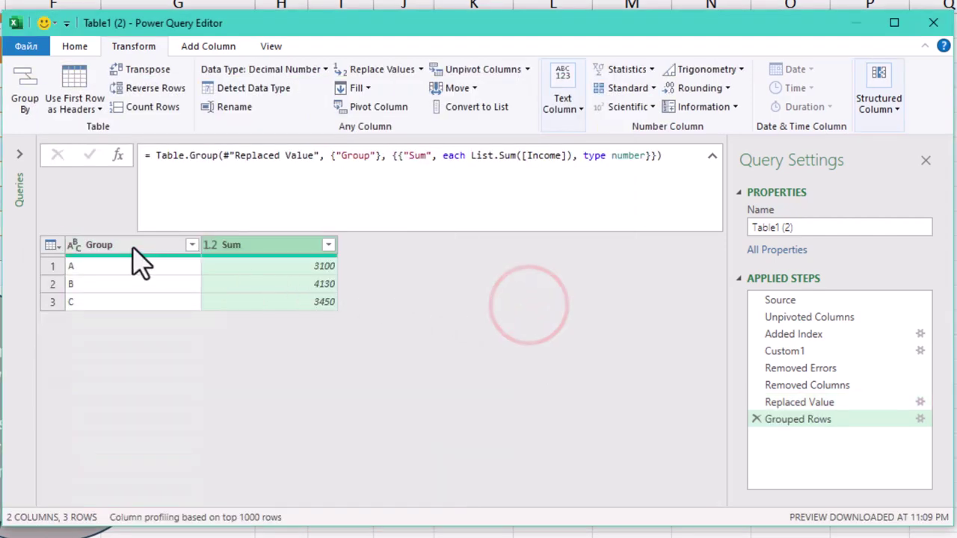
# Sort the grouped rows by Sum in descending order and drill down into the Group column as a list.
pyautogui.click(329, 245)
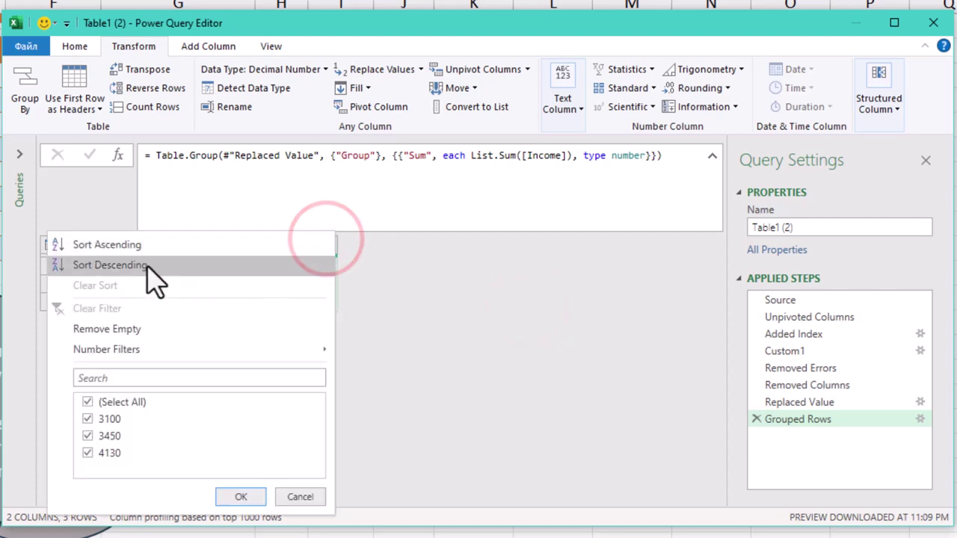
pyautogui.click(147, 266)
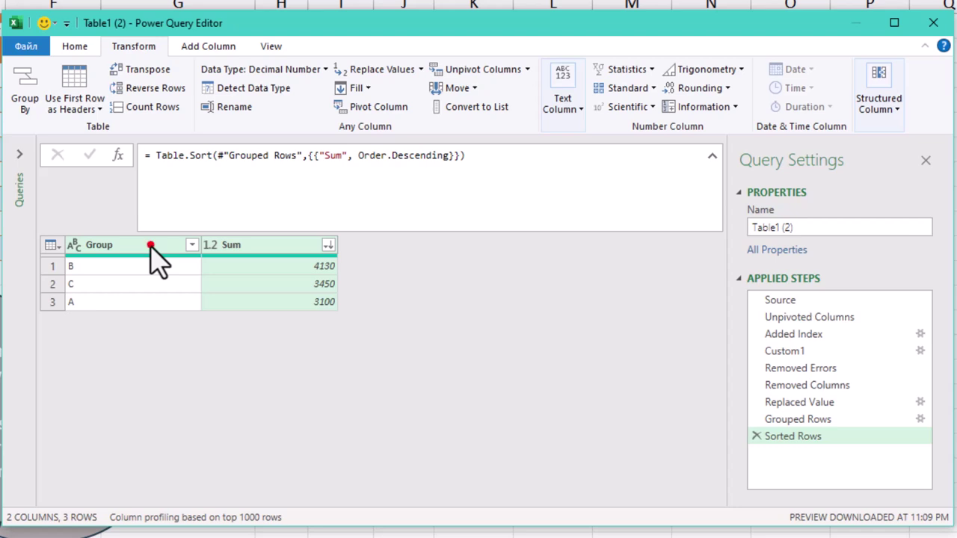
pyautogui.click(149, 247)
pyautogui.rightClick(154, 253)
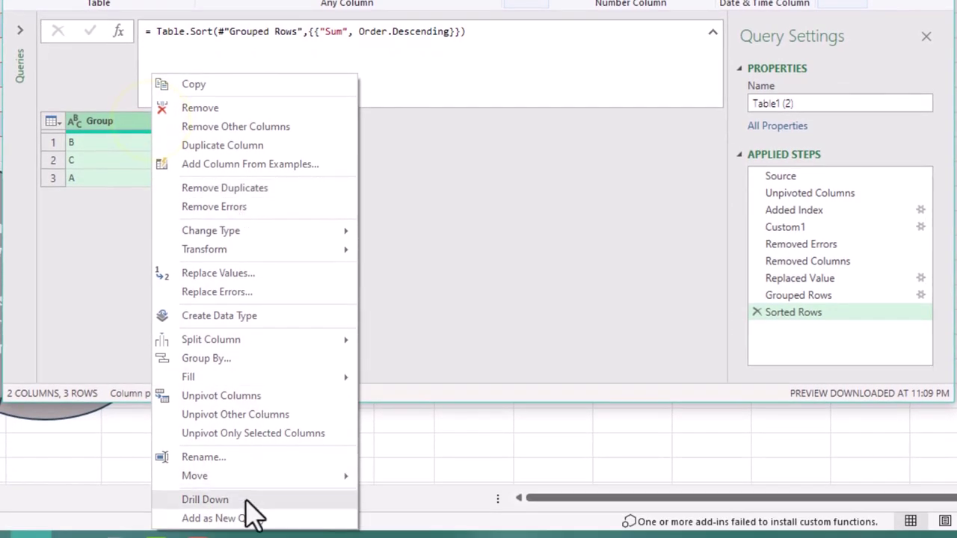
pyautogui.click(246, 501)
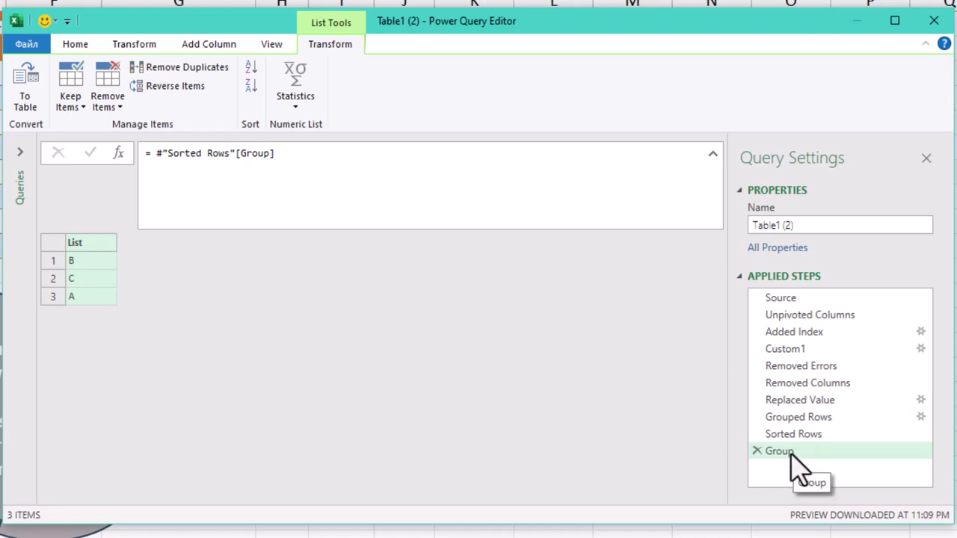
# Rename the drilled-down Group query step as SortOrder.
pyautogui.rightClick(792, 453)
pyautogui.click(851, 469)
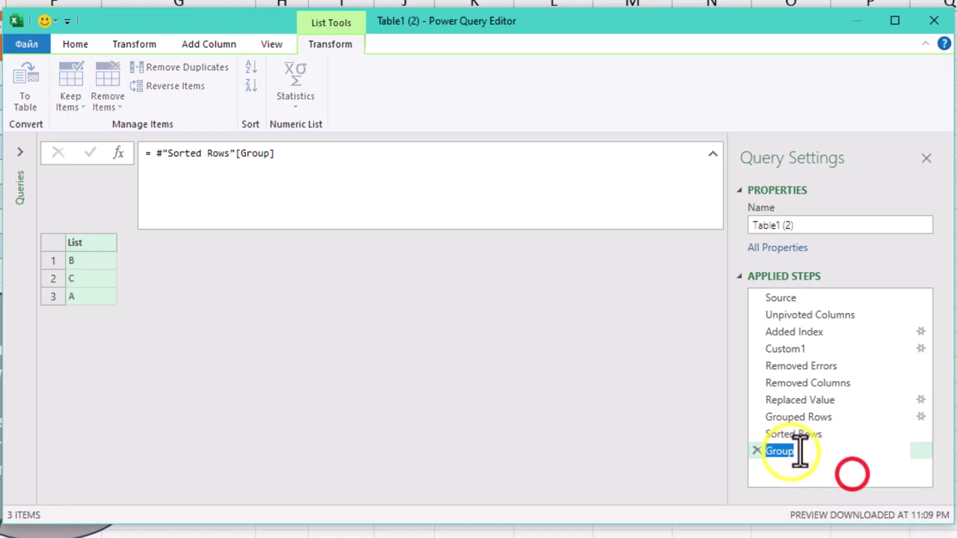
pyautogui.write('SortOrder')
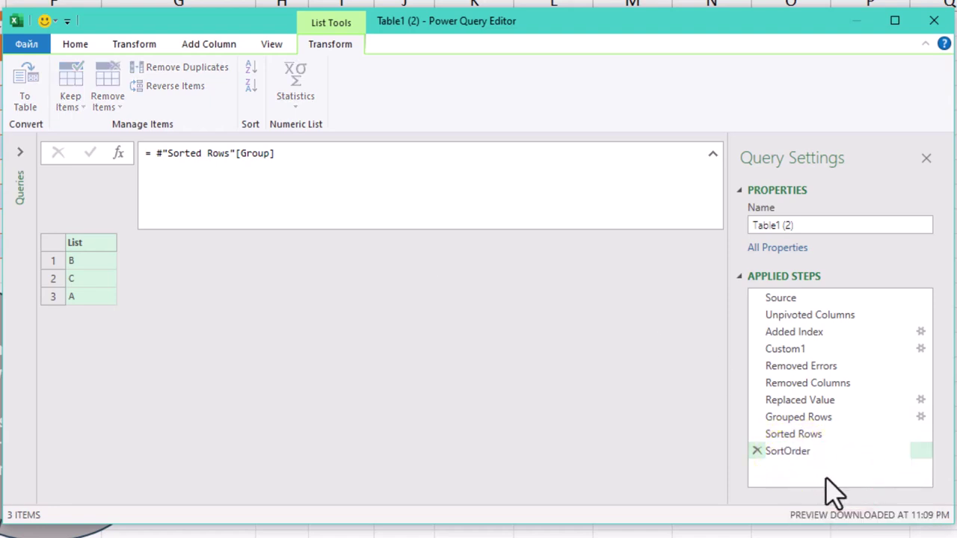
# Insert a new step after SortOrder and set its formula to #"Replaced Value" to bring back the ungrouped table.
pyautogui.rightClick(799, 453)
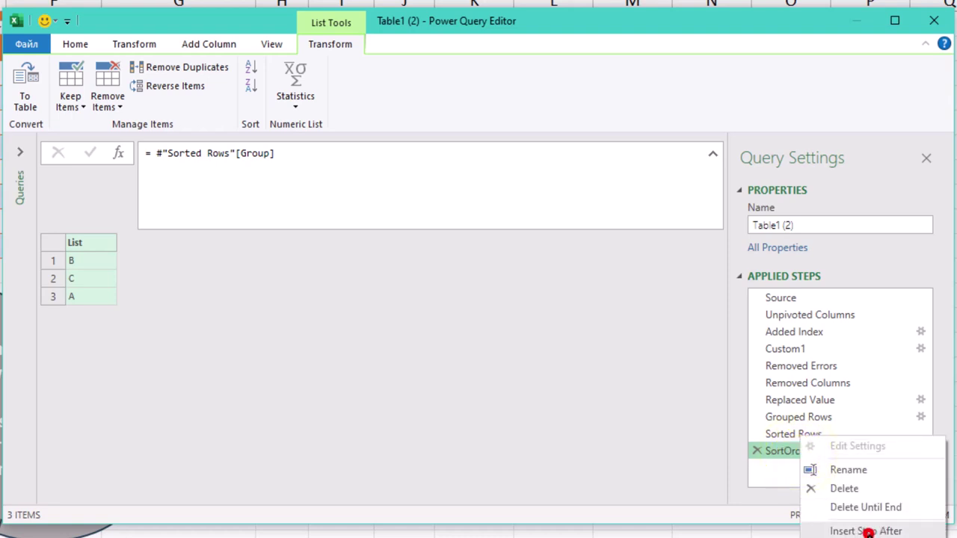
pyautogui.click(867, 532)
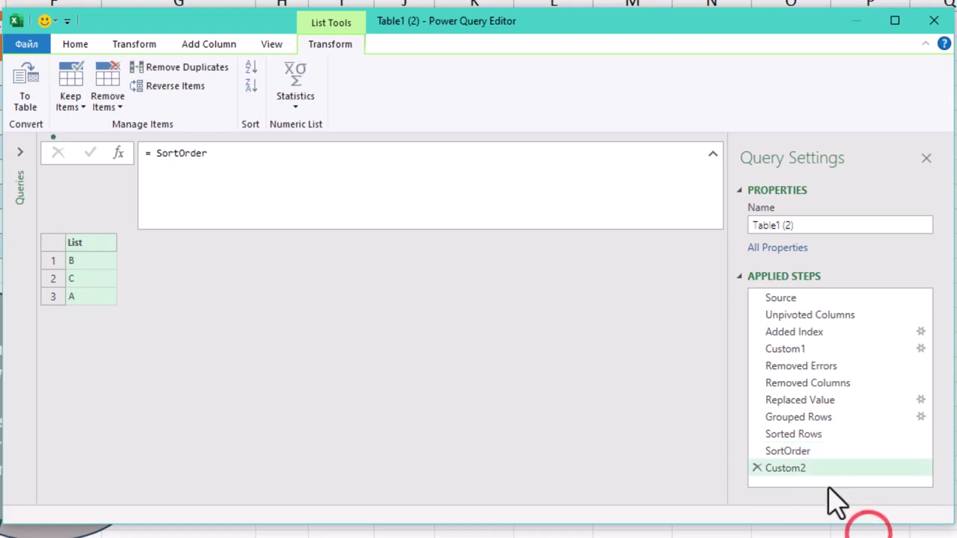
pyautogui.click(184, 157)
pyautogui.doubleClick(183, 157)
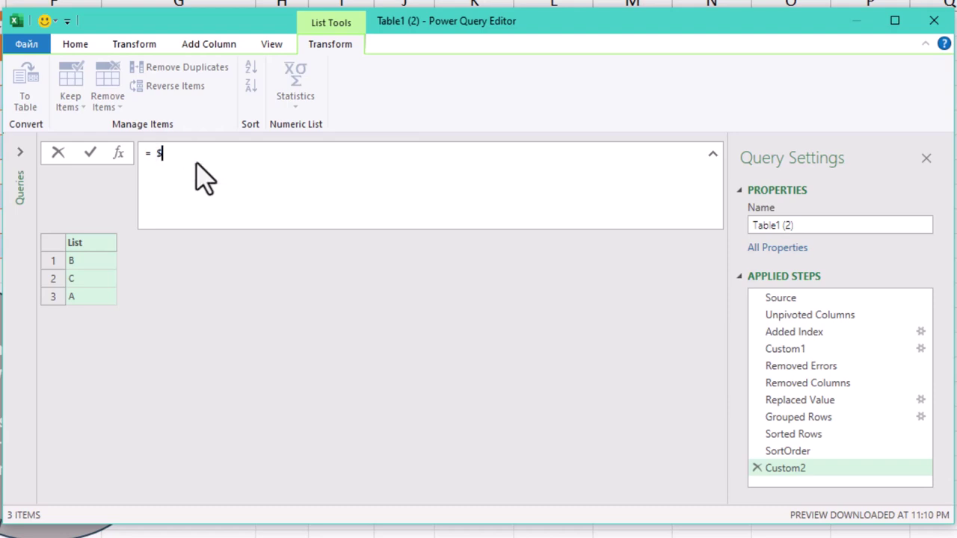
pyautogui.press('BackSpace')
pyautogui.write('#')
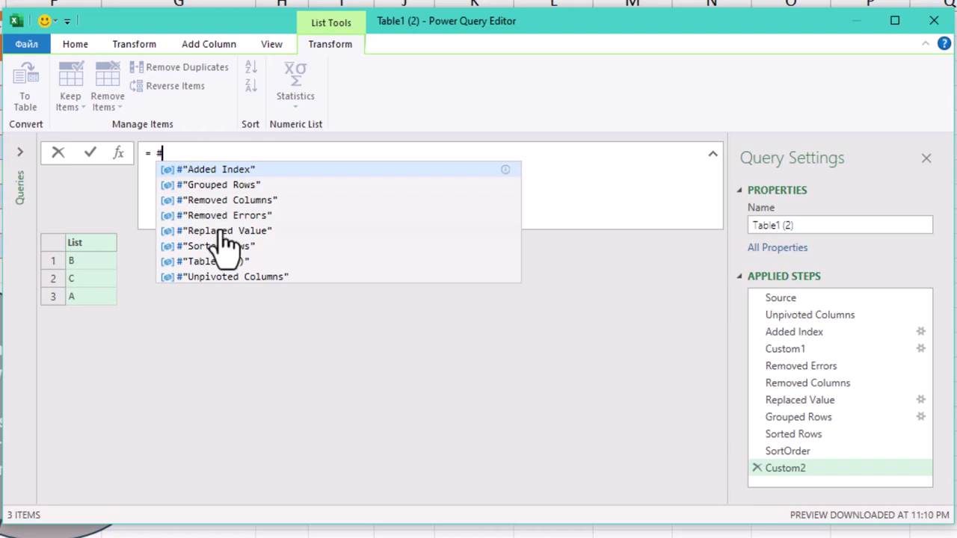
pyautogui.click(261, 231)
pyautogui.click(290, 306)
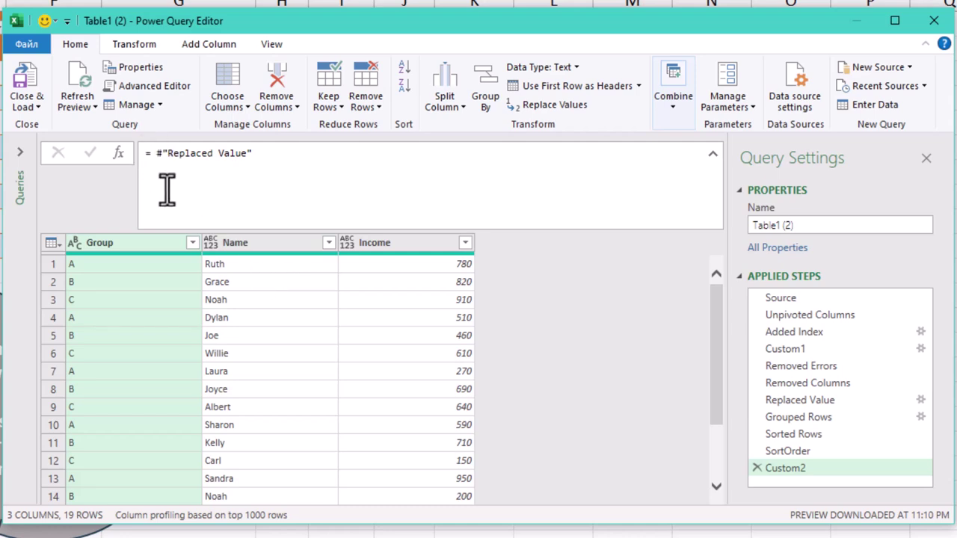
# Sort the table by Group ascending and by Income descending.
pyautogui.click(192, 243)
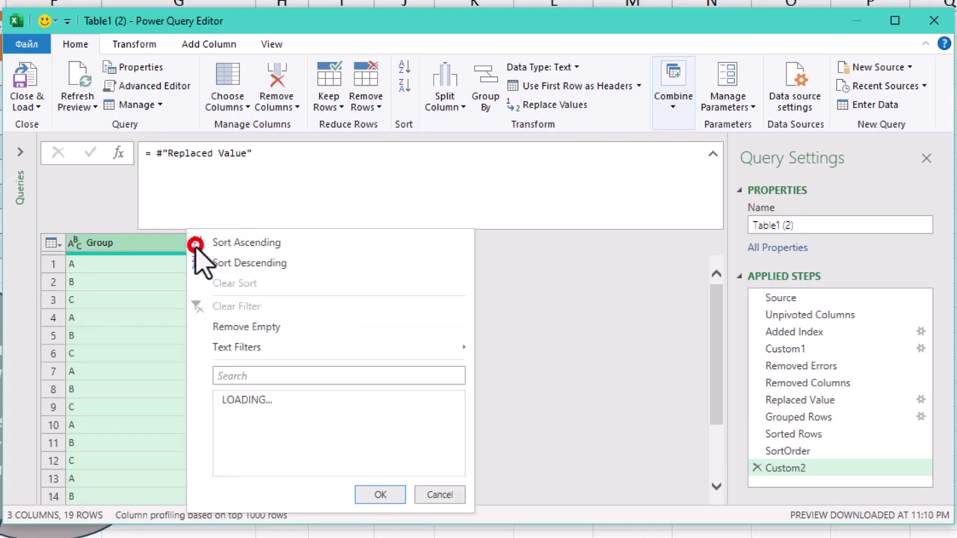
pyautogui.click(251, 244)
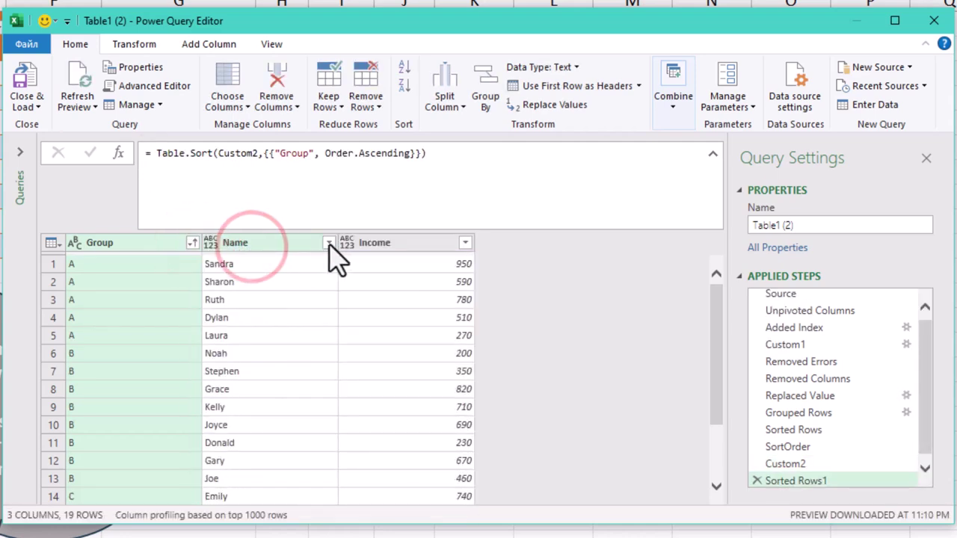
pyautogui.click(466, 244)
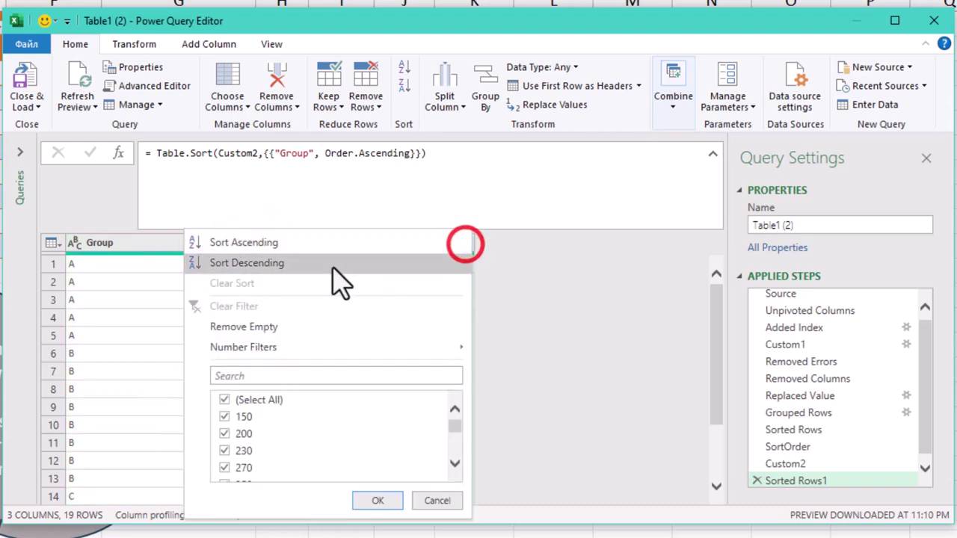
pyautogui.click(284, 263)
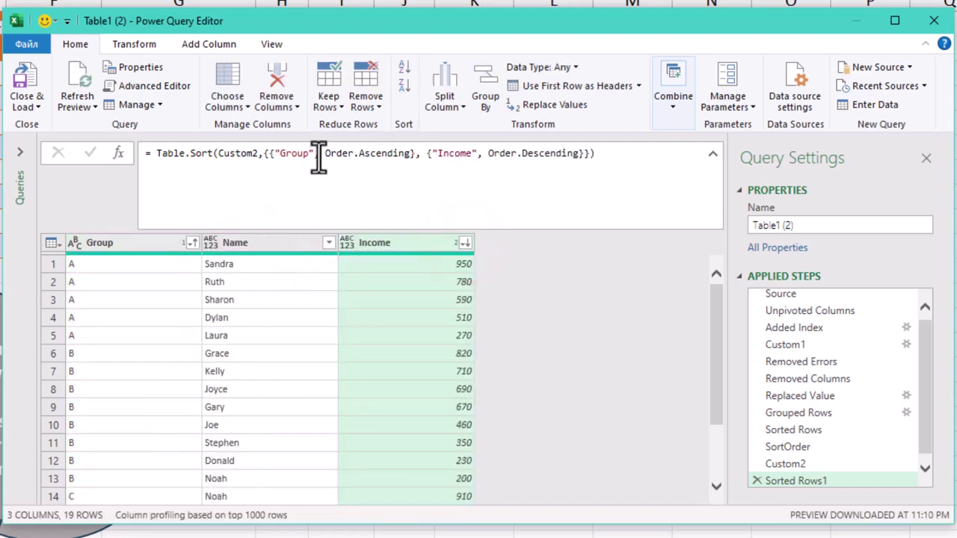
# Replace the Group ascending criterion in the Table.Sort formula with each List.PositionOf(SortOrder,[Group]), keeping Income descending as the second criterion.
pyautogui.moveTo(275, 157); pyautogui.dragTo(406, 158)
pyautogui.press('BackSpace')
pyautogui.press('BackSpace')
pyautogui.press('Delete')
pyautogui.write('each ')
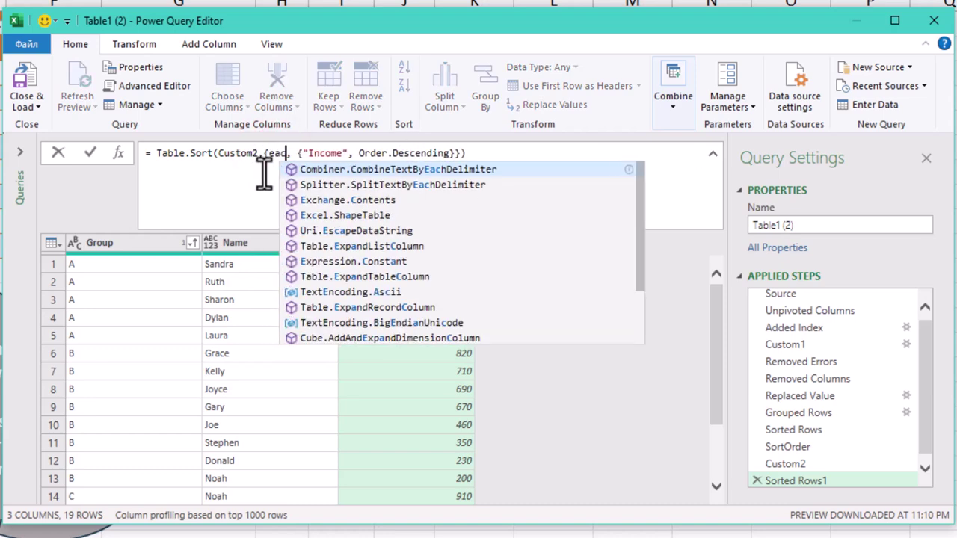
pyautogui.write('List.')
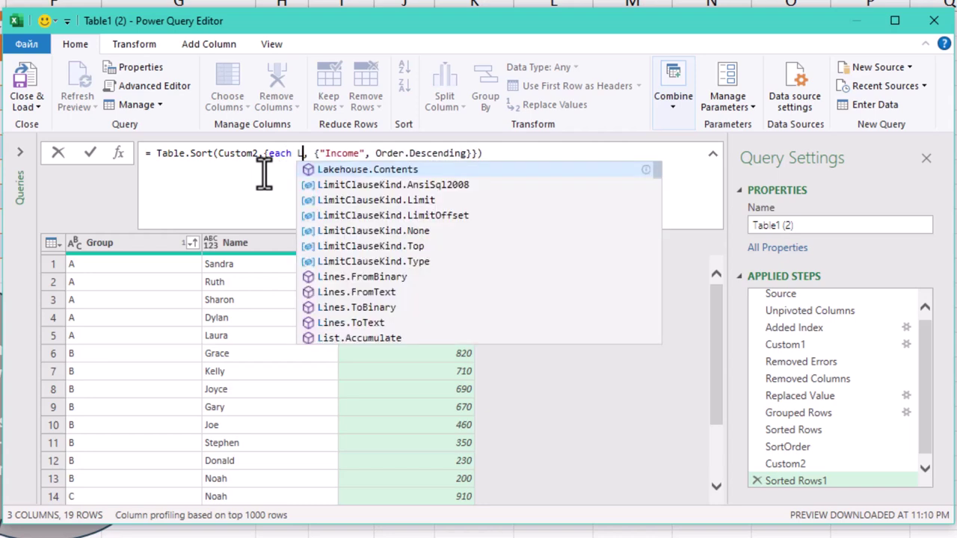
pyautogui.write('Position')
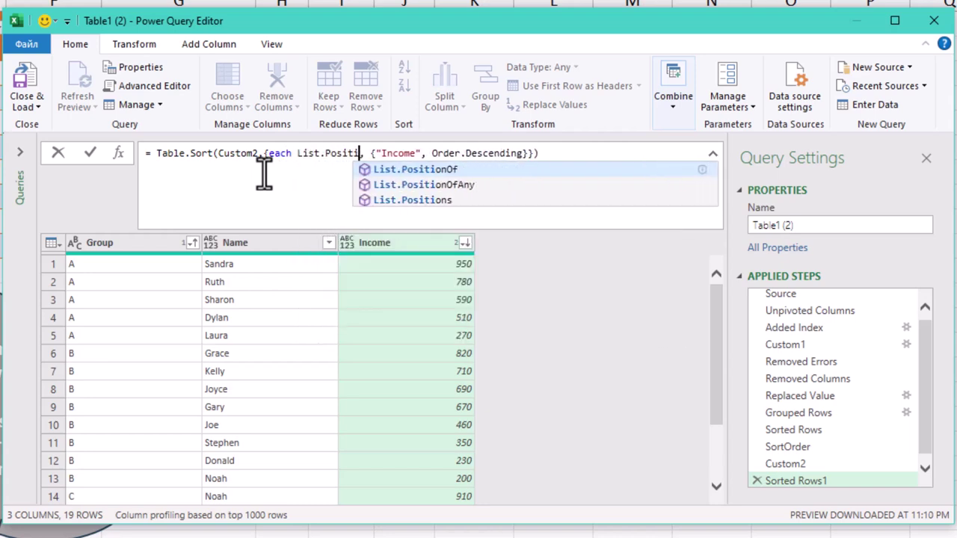
pyautogui.write('Of(')
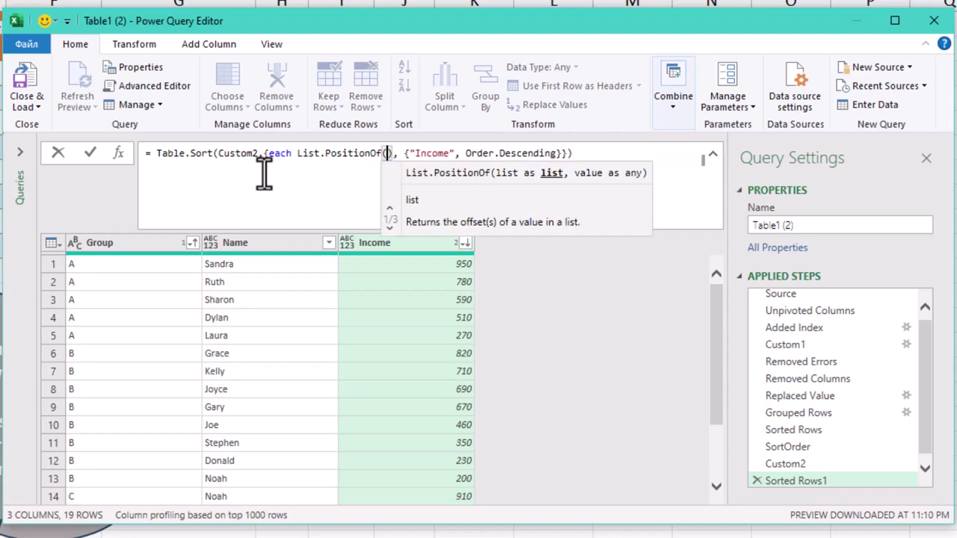
pyautogui.write('Sort')
pyautogui.press('Tab')
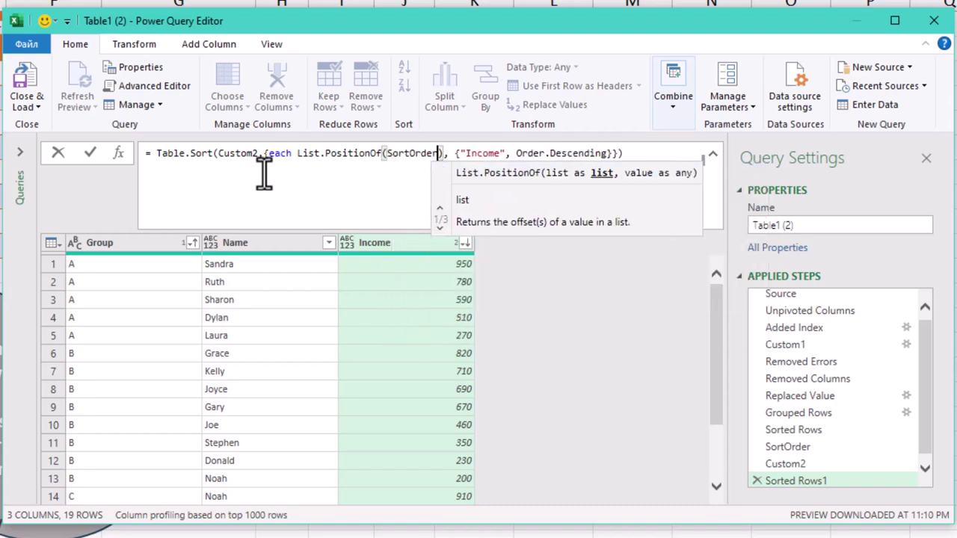
pyautogui.write(',')
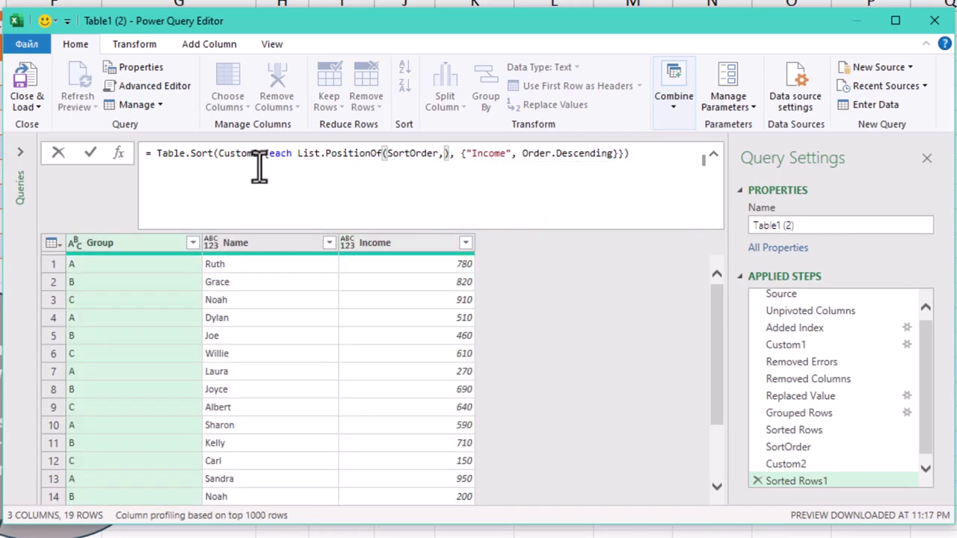
pyautogui.write('[')
pyautogui.write('Group')
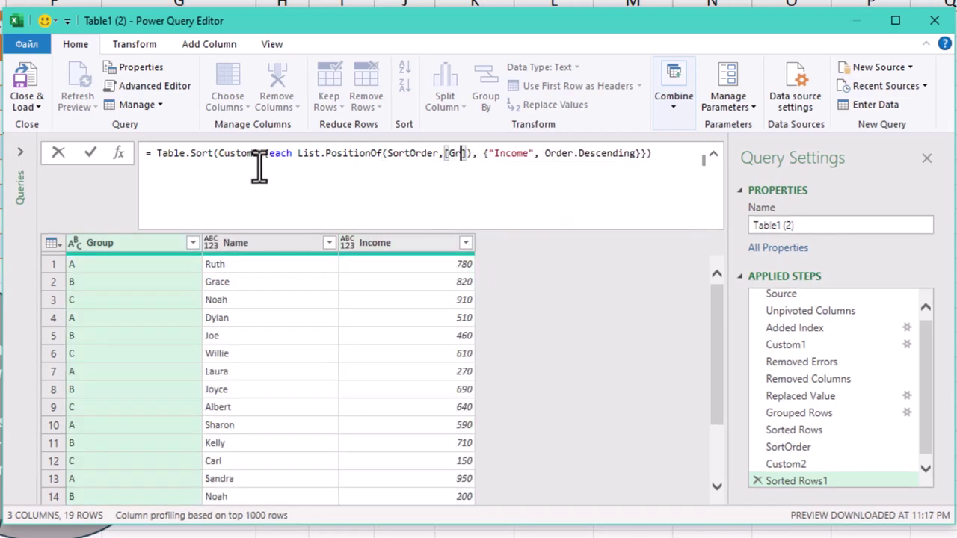
pyautogui.press('Return')
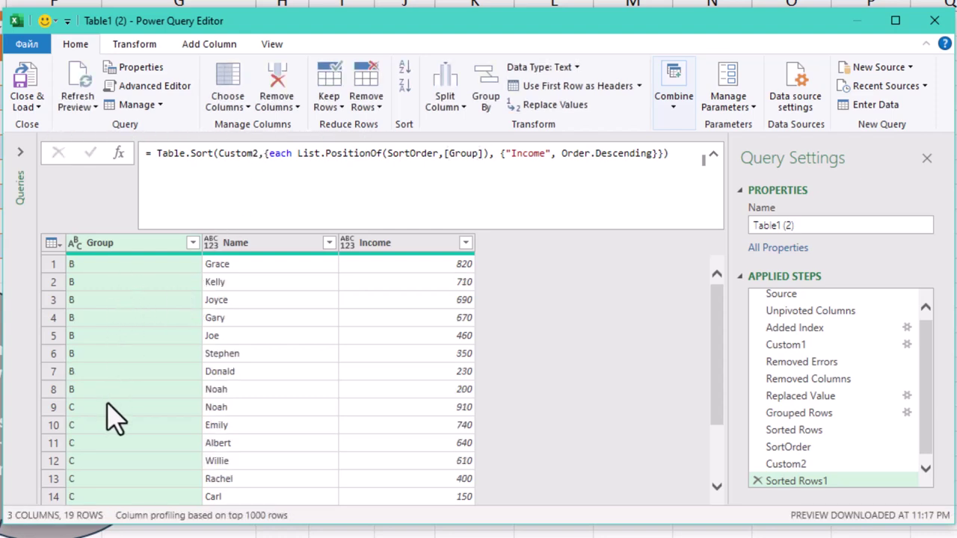
pyautogui.scroll(-3, 112, 419)
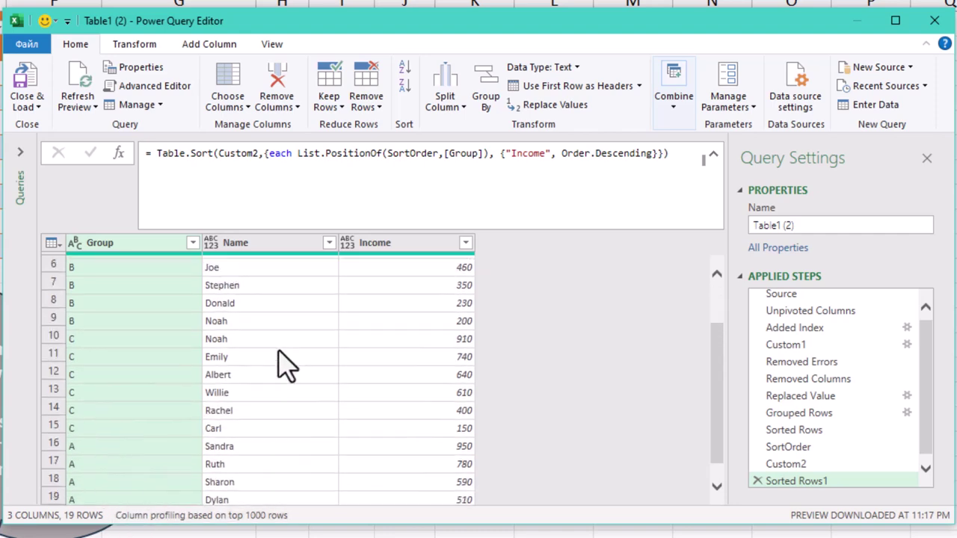
pyautogui.scroll(2, 288, 363)
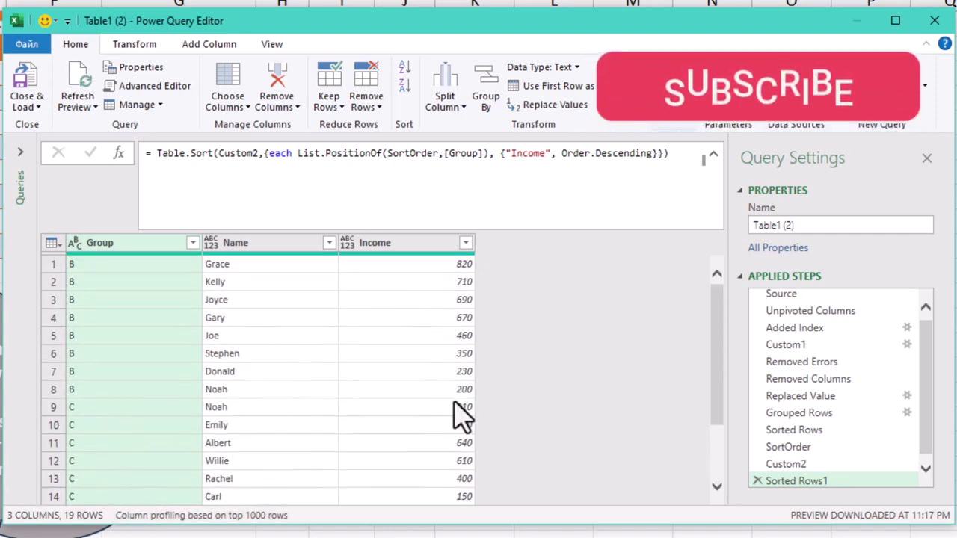
pyautogui.scroll(-3, 438, 445)
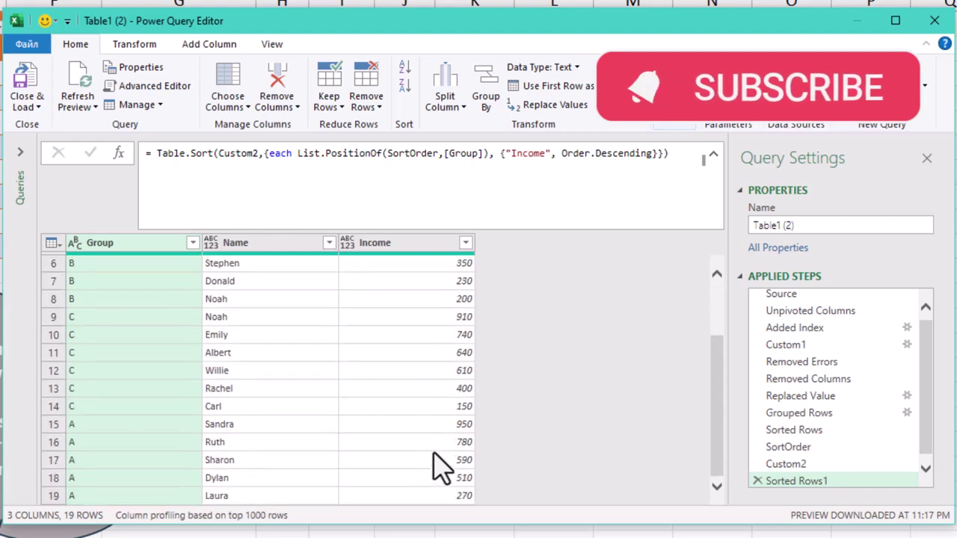